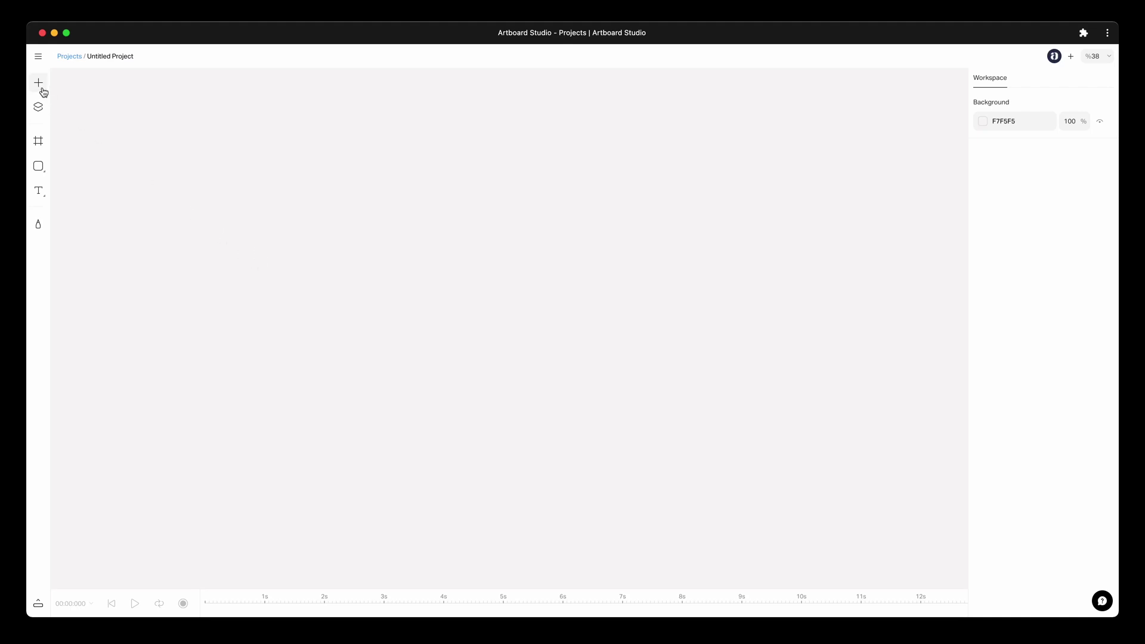
Step: Search the Unsplash stock photos for "tshirt" and place the white T-shirt torso photo on the canvas
left_click(40, 83)
left_click(73, 144)
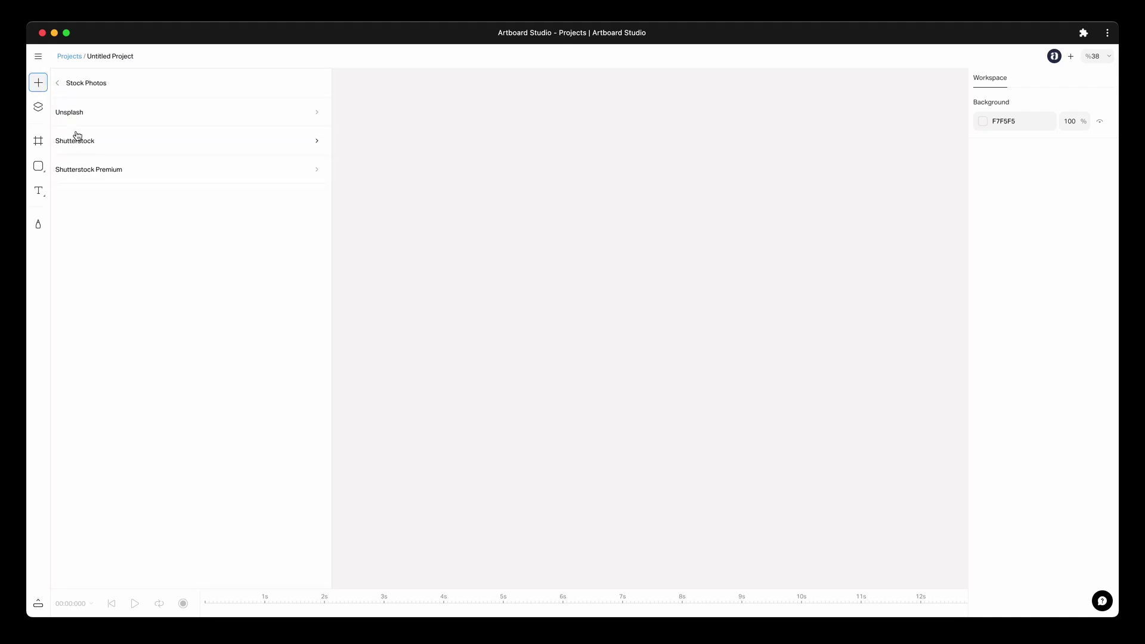
left_click(80, 113)
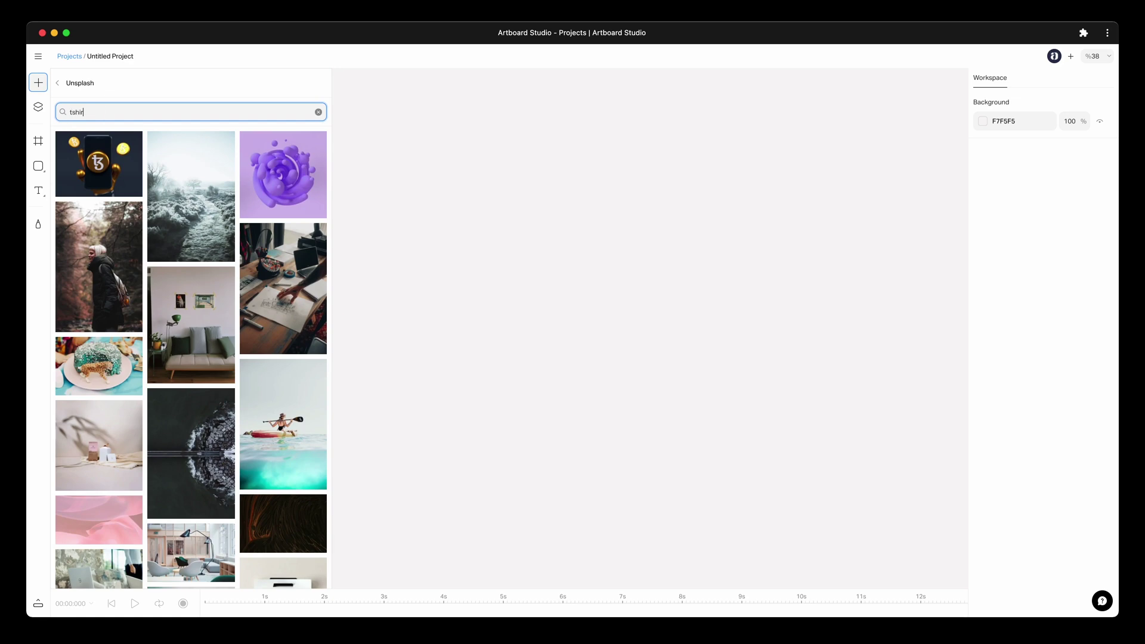
key("Return")
left_click_drag(95, 154, 557, 270)
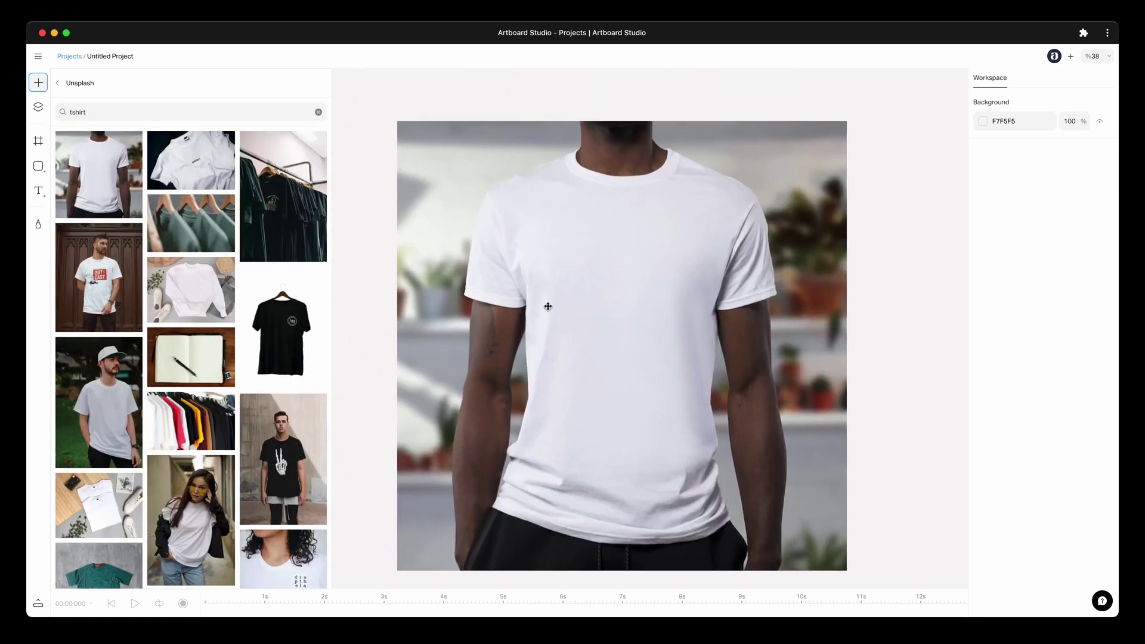
Step: Close the stock photo library and move the T-shirt photo left to X -629, Y -701
left_click(38, 83)
left_click_drag(555, 294, 442, 281)
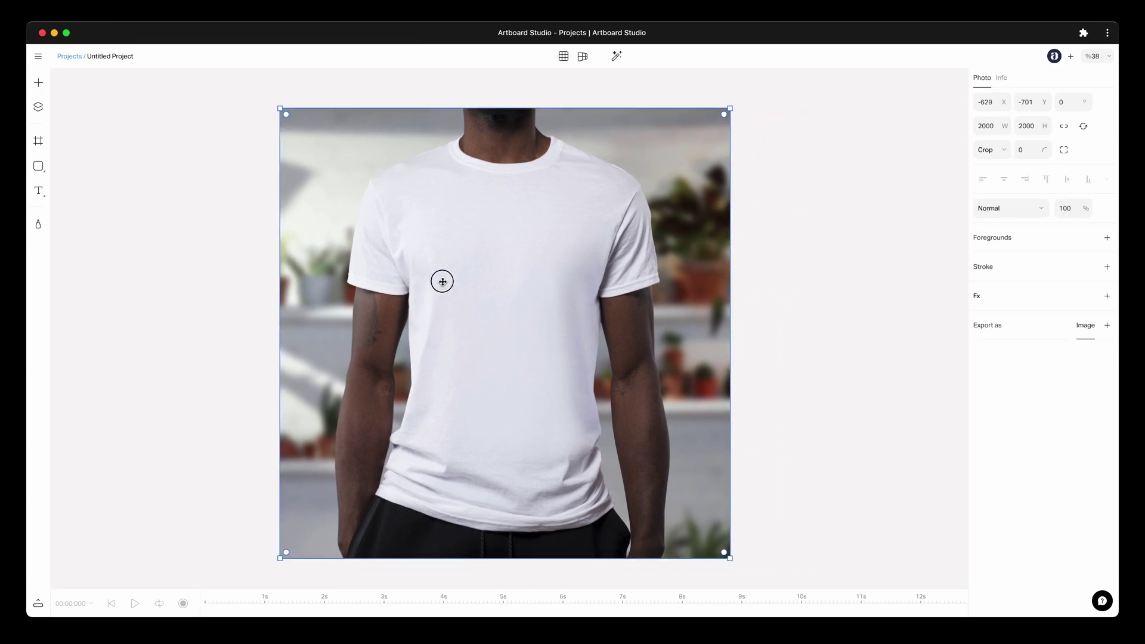
left_click(790, 183)
Step: Open background removal for the T-shirt photo and mark the area between the left forearm and shirt hem as background
left_click(611, 225)
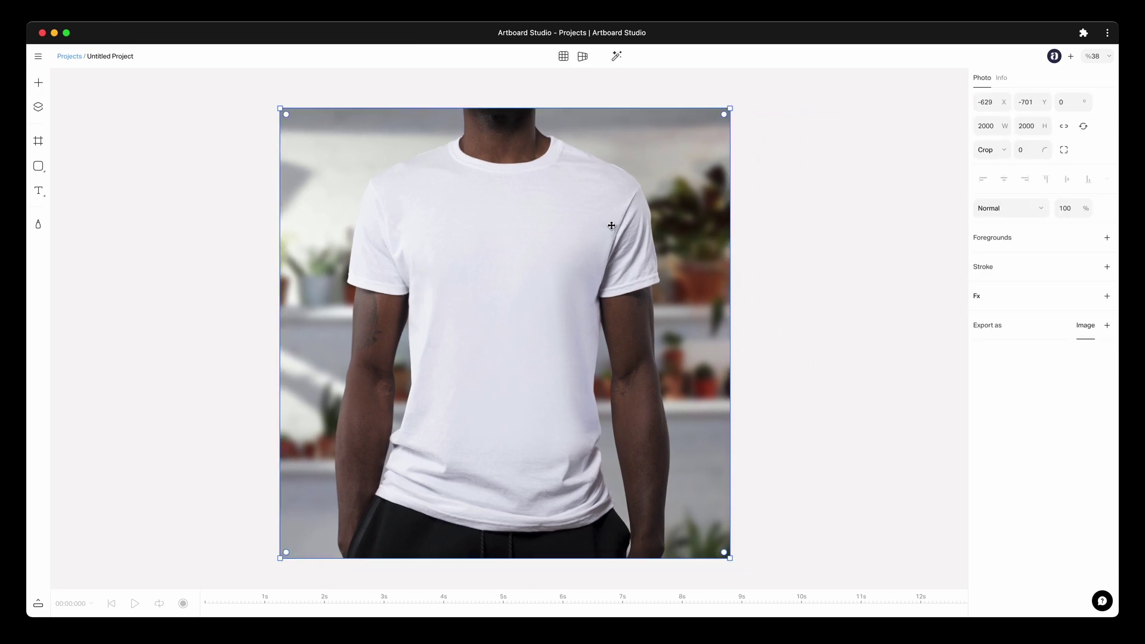
left_click(617, 57)
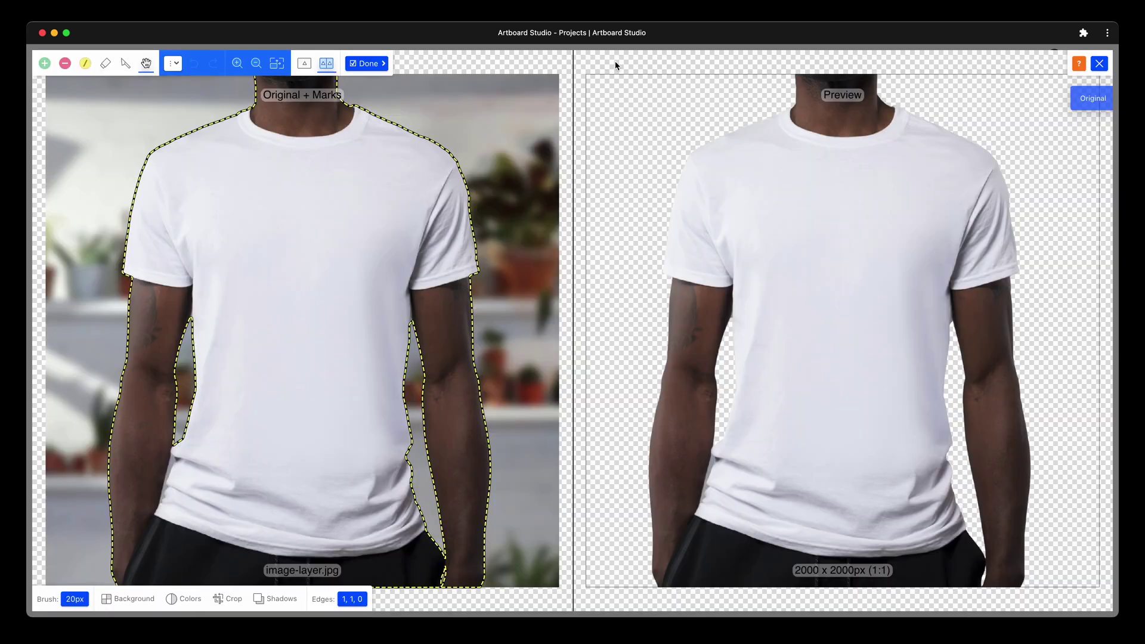
scroll(756, 400, "up", 5)
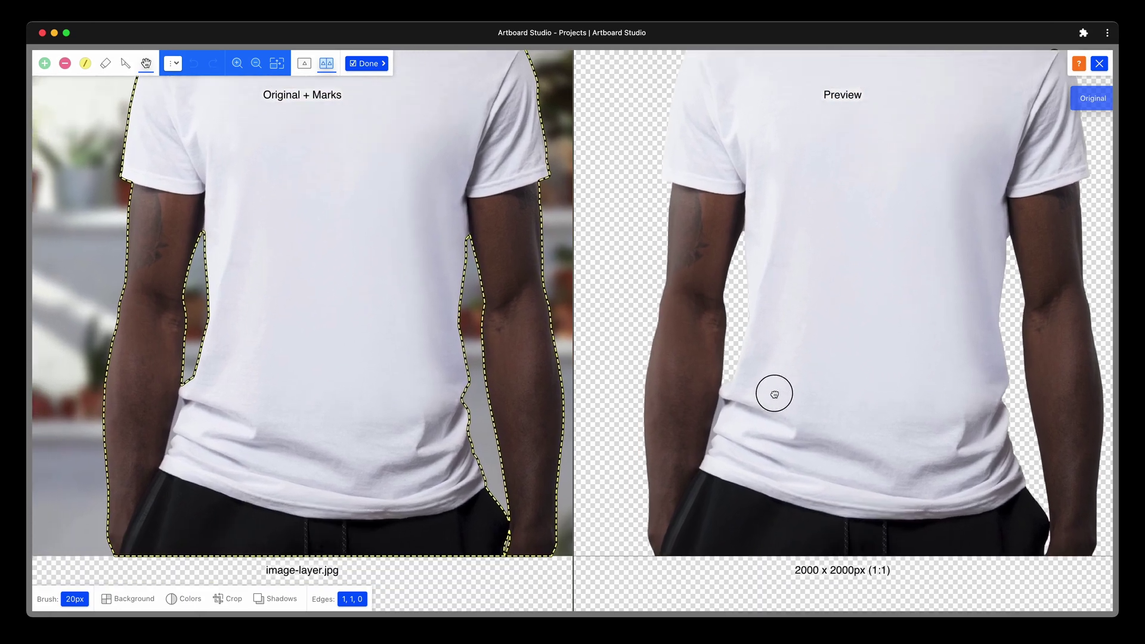
scroll(737, 403, "up", 2)
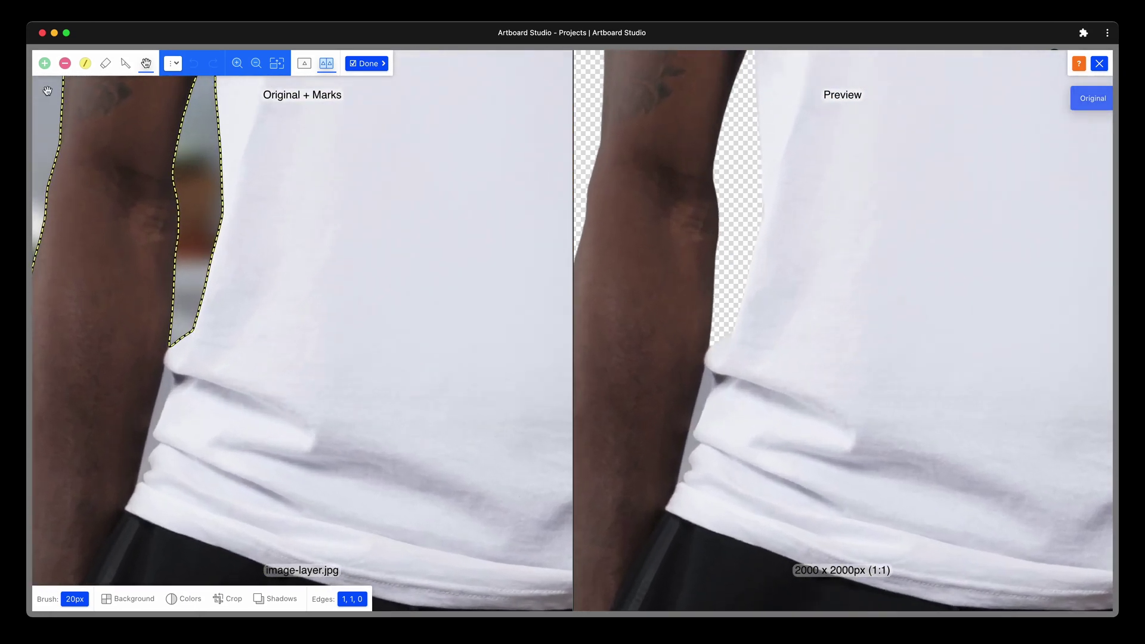
left_click(65, 64)
left_click_drag(154, 370, 145, 429)
Step: Mark the shirt fold and the forearm beside it as foreground to restore them in the cutout
key("g")
left_click(183, 381)
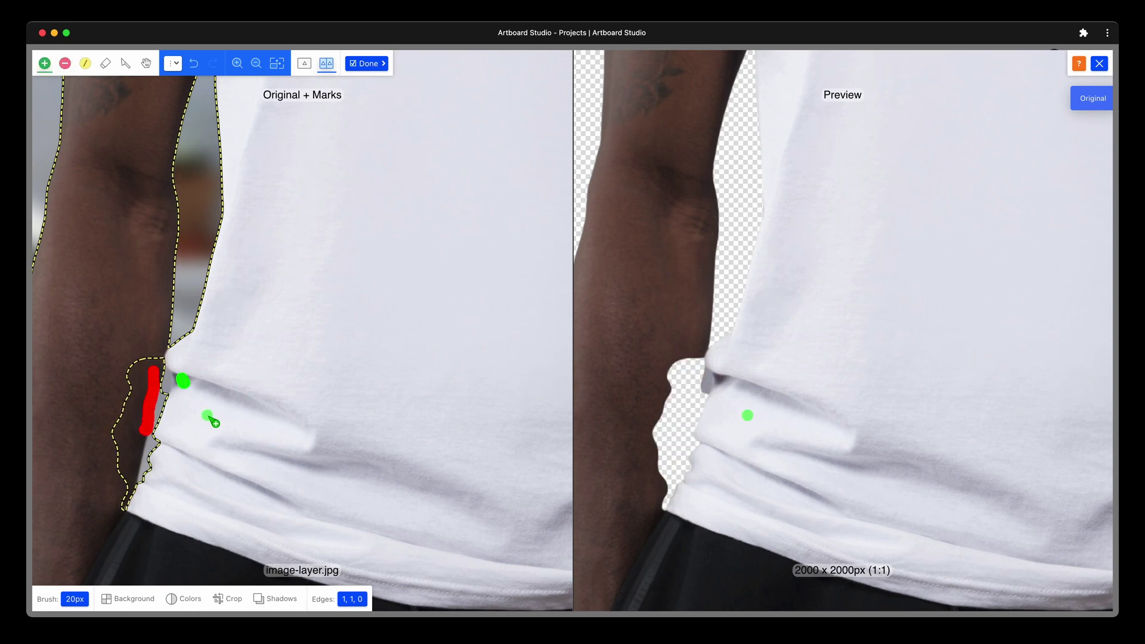
left_click(45, 64)
left_click_drag(153, 343, 120, 472)
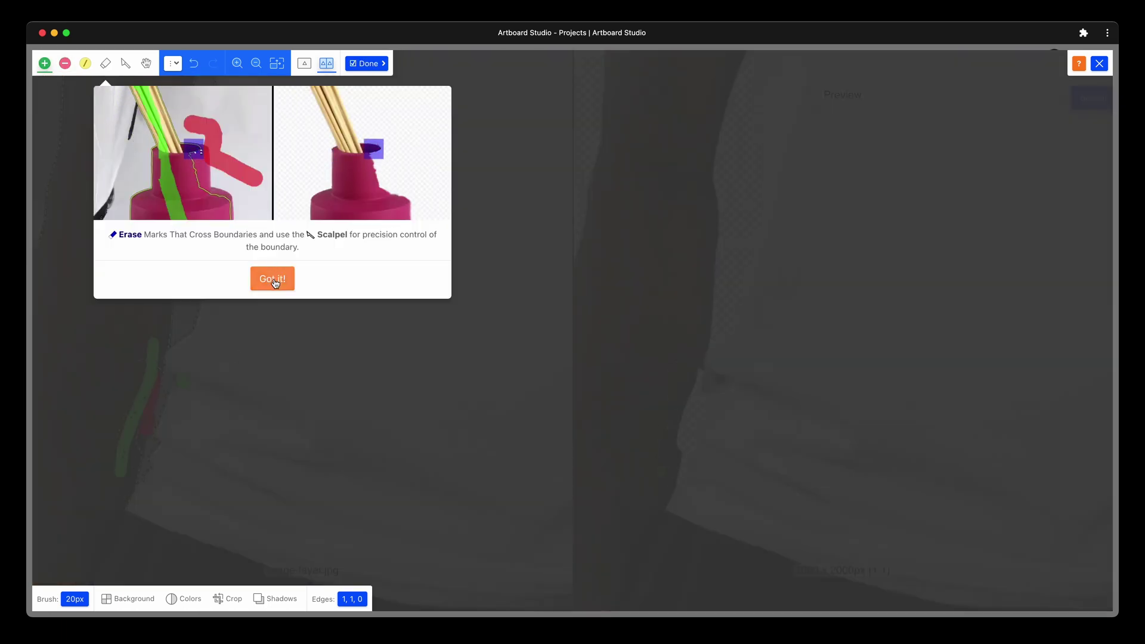
left_click(272, 279)
mouse_move(149, 358)
left_mouse_down()
mouse_move(136, 445)
mouse_move(157, 370)
mouse_move(143, 427)
left_mouse_up()
Step: Refine the narrow gap between the forearm and shirt hem with small background and foreground marks
key("r")
scroll(164, 387, "up", 3)
left_click(168, 380)
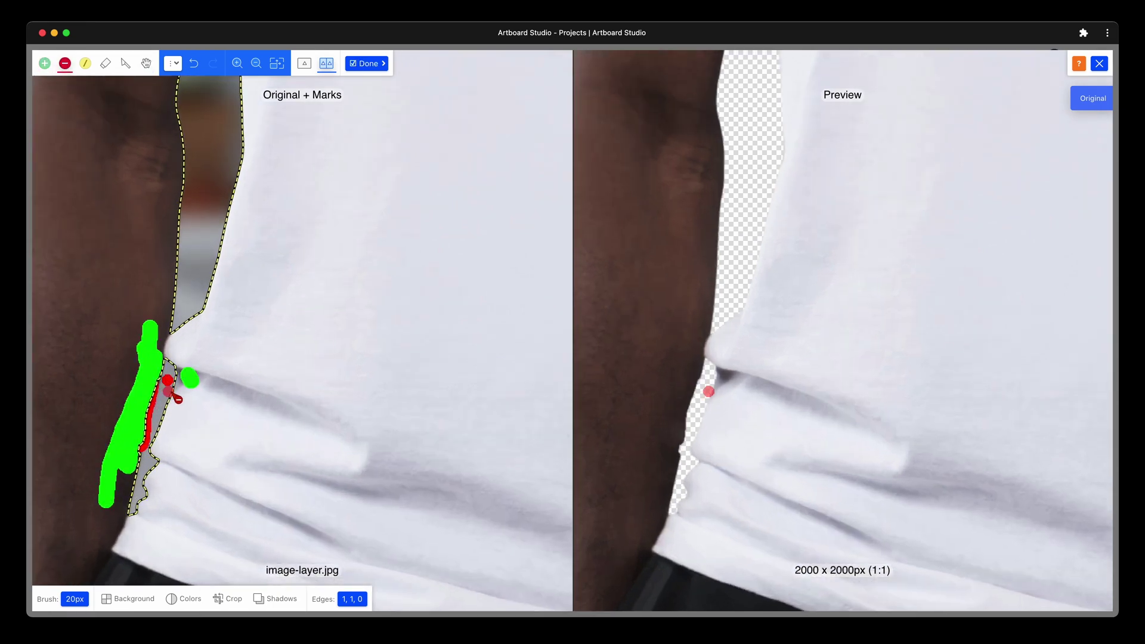
left_click(45, 64)
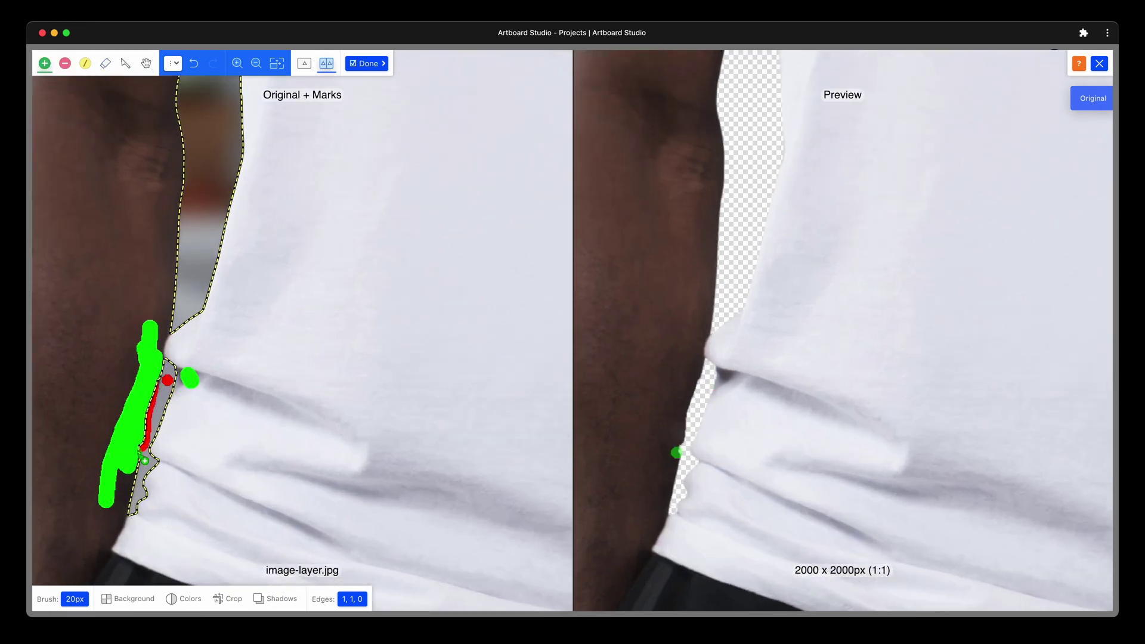
left_click(139, 451)
mouse_move(139, 443)
left_mouse_down()
mouse_move(154, 380)
mouse_move(141, 437)
left_mouse_up()
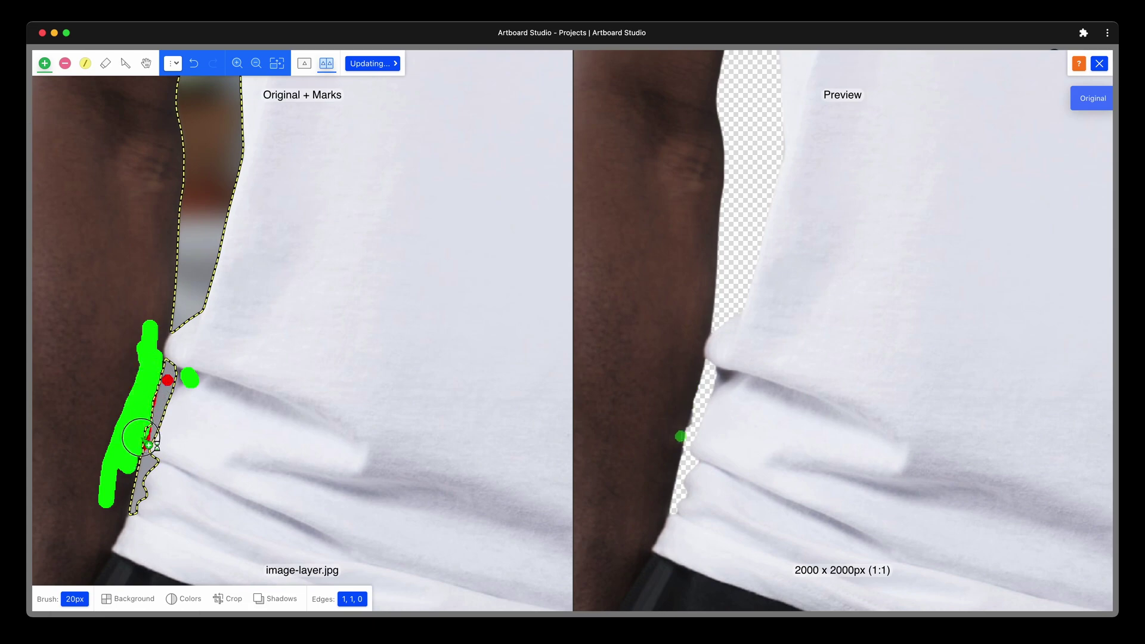
key("x")
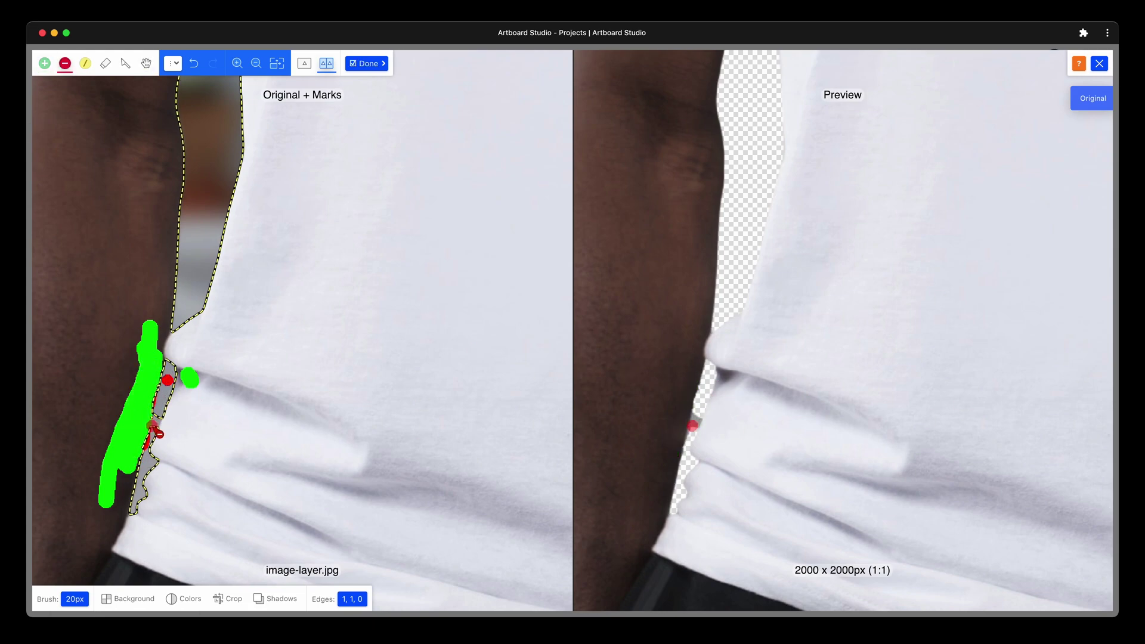
scroll(158, 422, "up", 2)
left_click(161, 418)
Step: Check the cutout around the whole torso and apply the background removal to the photo
scroll(411, 386, "down", 6)
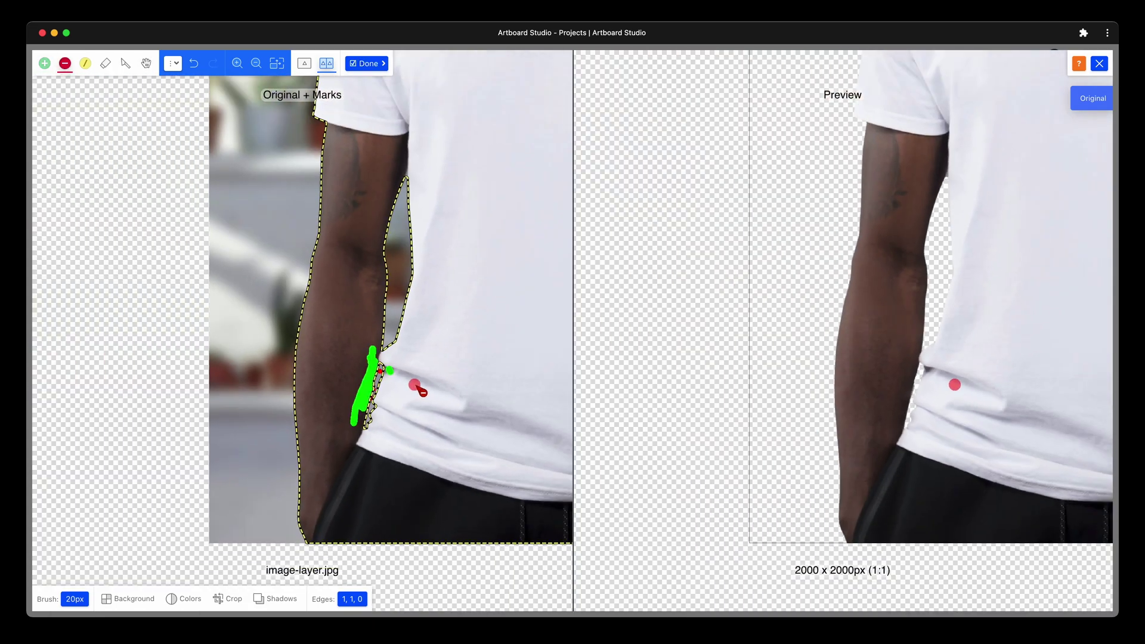
scroll(848, 395, "up", 2)
left_click_drag(829, 343, 862, 362)
key("x")
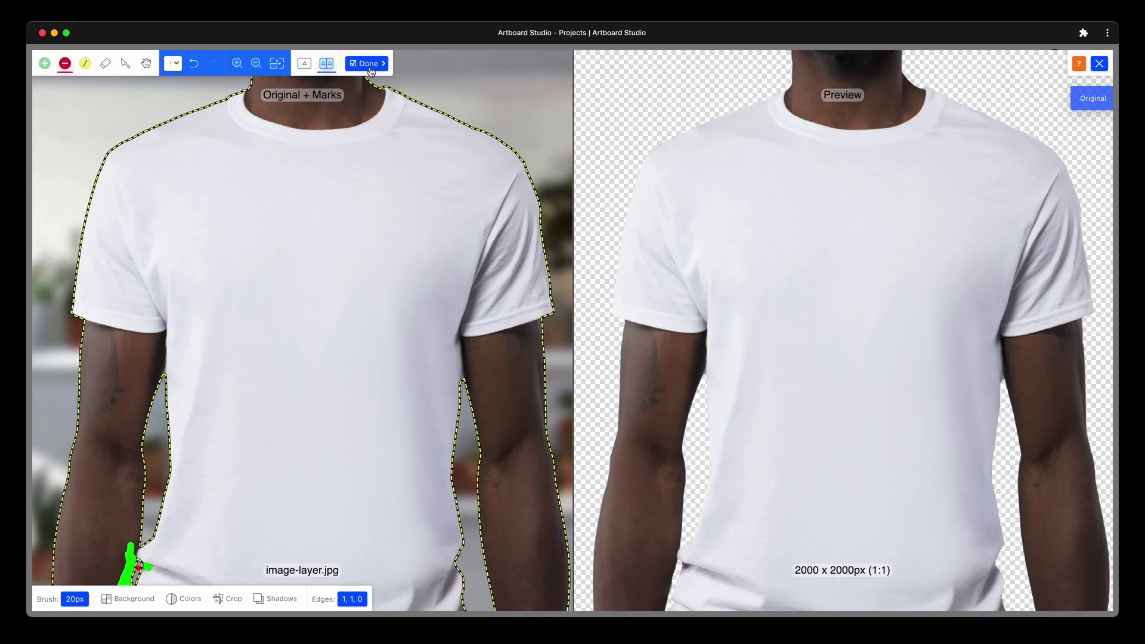
left_click(368, 64)
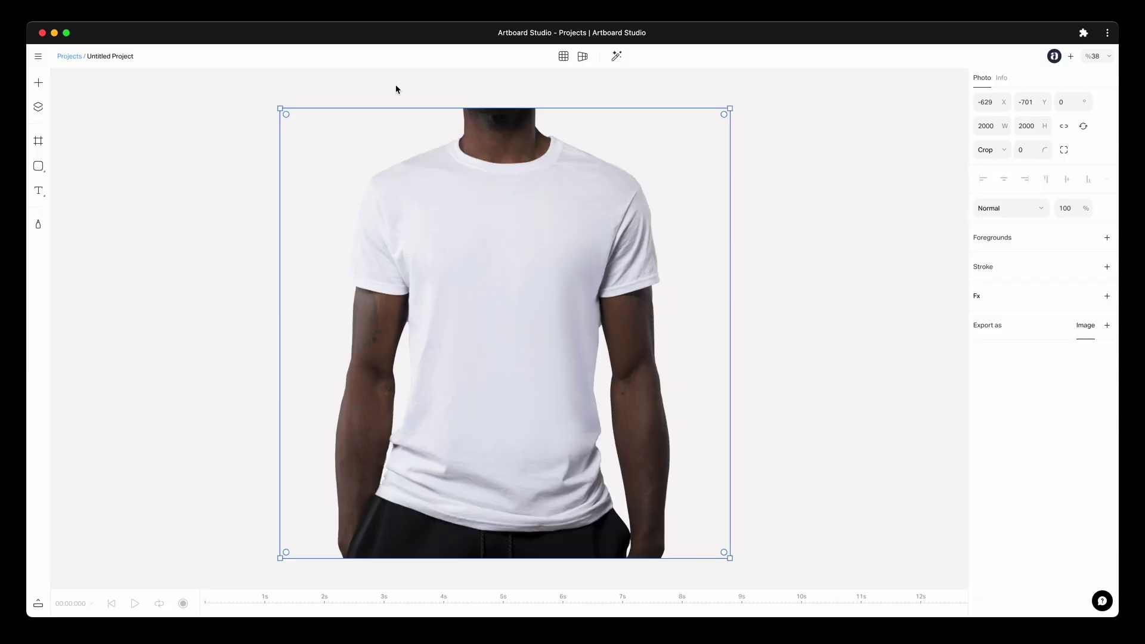
Step: Duplicate the cut-out T-shirt photo and place the copy beside the original at X 1453, Y -698
left_click(395, 89)
left_click_drag(464, 183, 466, 183)
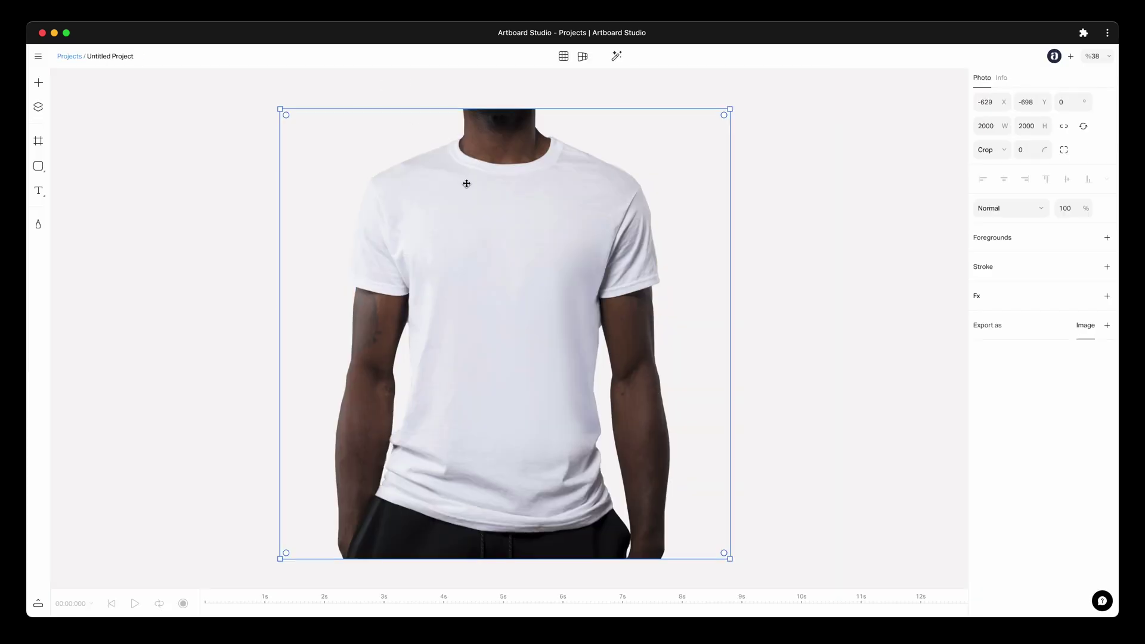
scroll(345, 258, "right", 2)
scroll(356, 253, "down", 3)
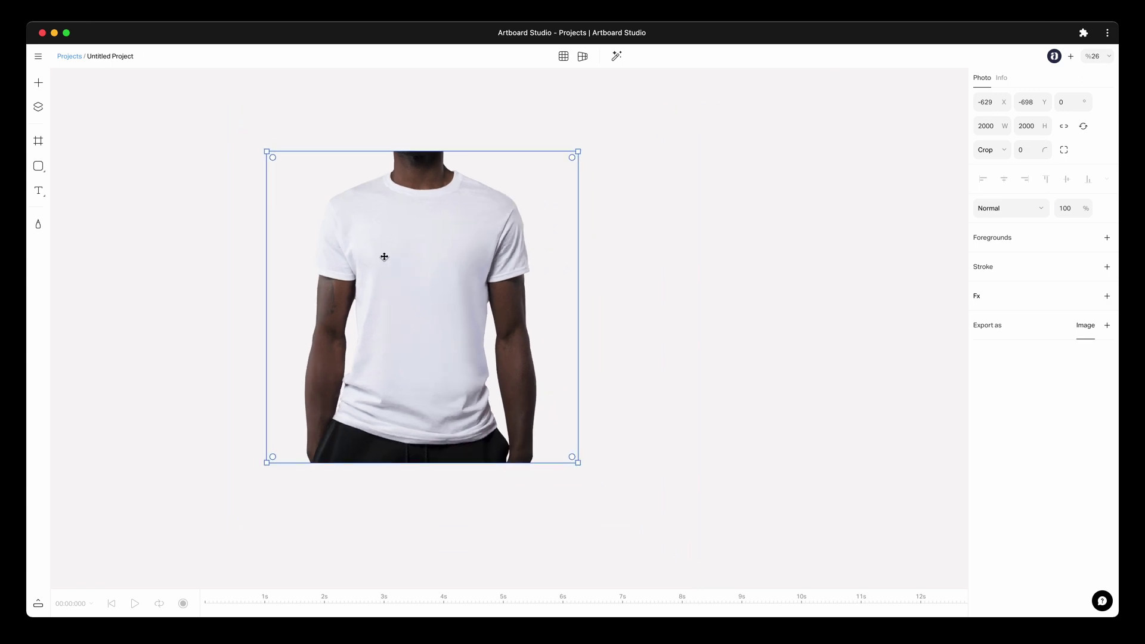
left_click_drag(384, 256, 704, 248)
left_click(775, 112)
scroll(724, 148, "right", 3)
scroll(724, 149, "up", 2)
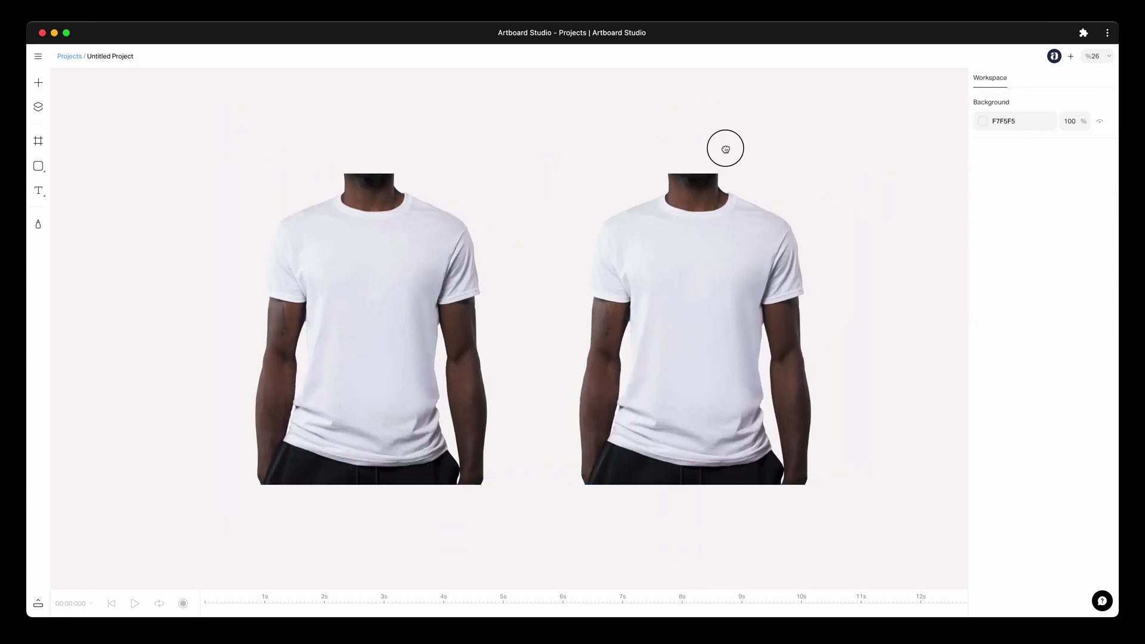
Step: Reopen background removal for the duplicate photo and mark the neck above the collar as background
left_click(689, 229)
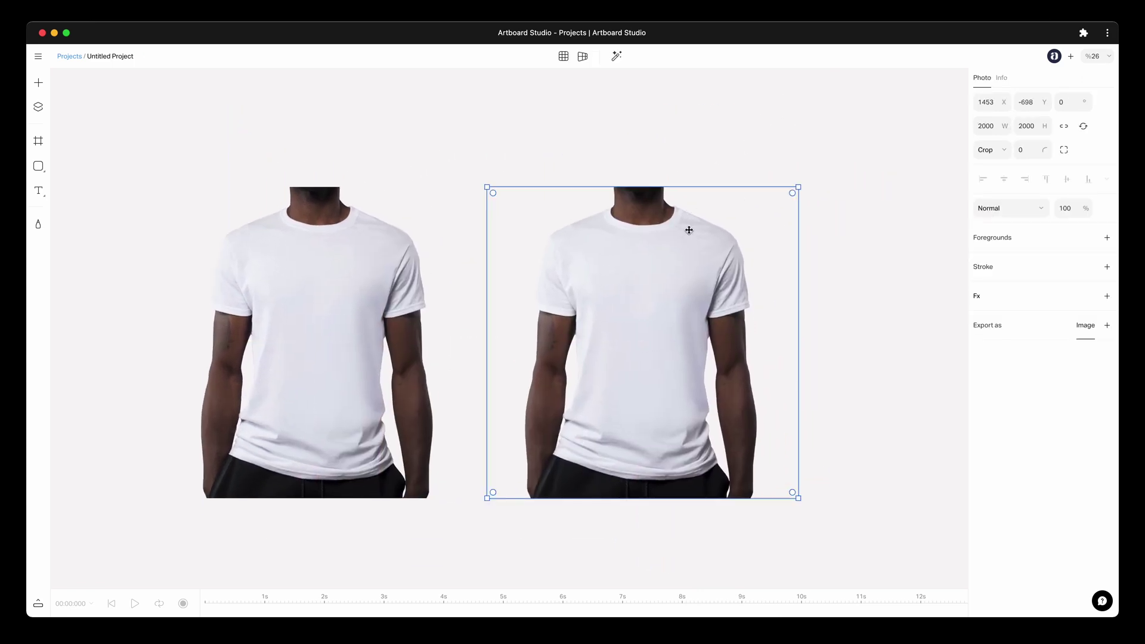
left_click(617, 60)
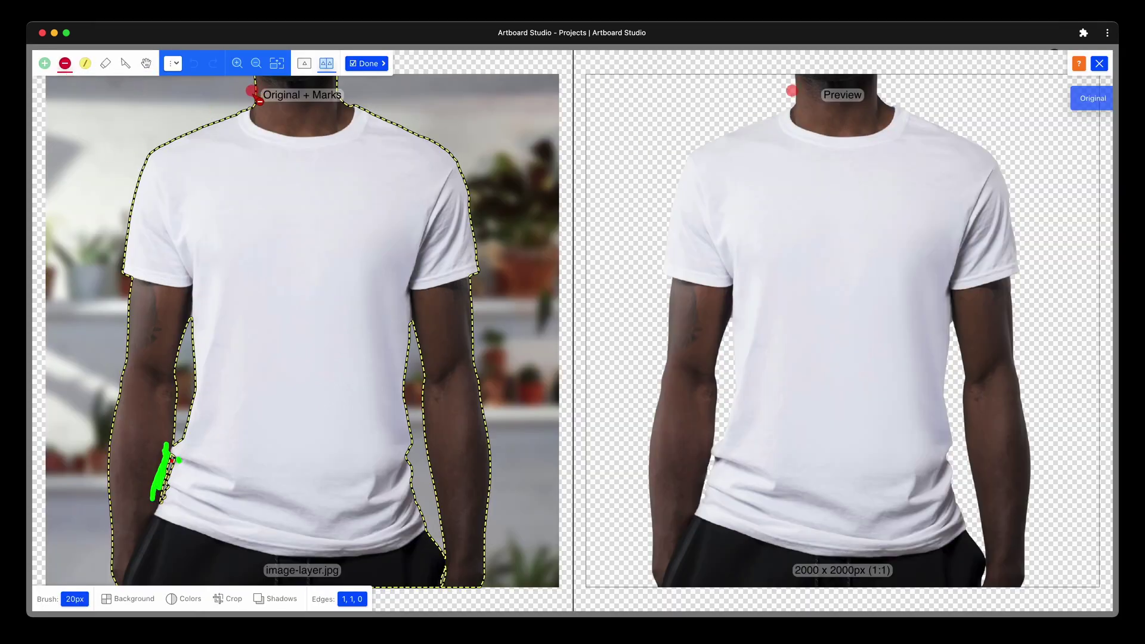
scroll(257, 99, "up", 2)
left_click_drag(233, 112, 347, 108)
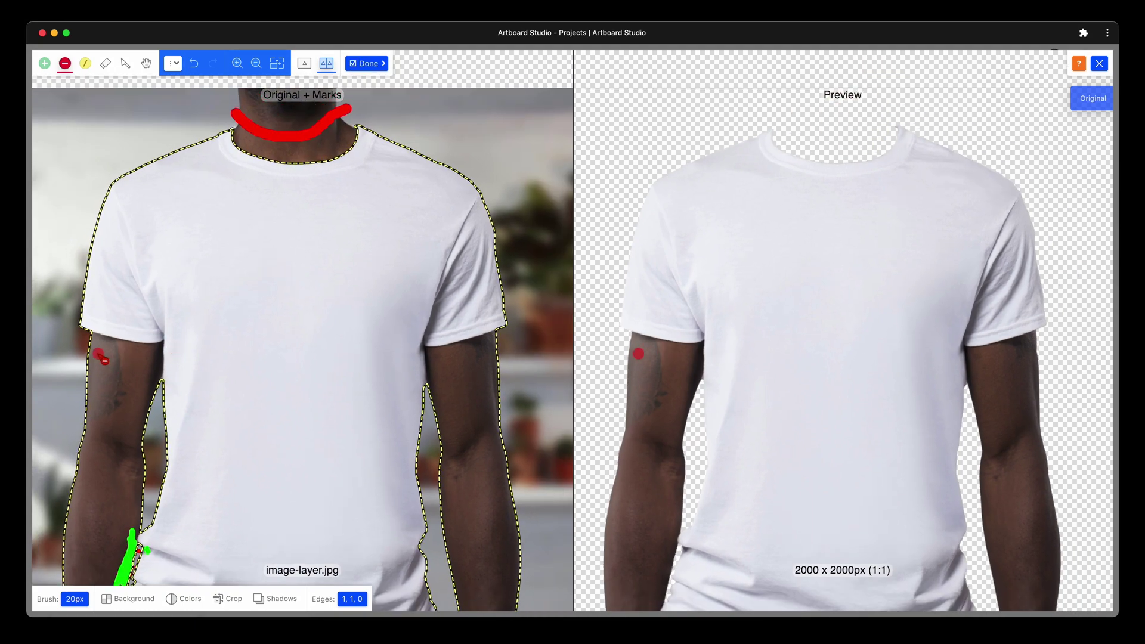
Step: Exclude the arms, trousers and sleeves from the duplicate's cutout, following the armhole seams
left_click_drag(98, 355, 107, 540)
scroll(108, 537, "down", 3)
mouse_move(143, 351)
left_mouse_down()
mouse_move(79, 506)
mouse_move(495, 310)
mouse_move(476, 225)
mouse_move(530, 409)
mouse_move(524, 440)
left_mouse_up()
mouse_move(139, 208)
left_mouse_down()
mouse_move(157, 237)
mouse_move(169, 201)
mouse_move(174, 298)
left_mouse_up()
scroll(167, 201, "up", 2)
scroll(168, 200, "up", 2)
left_click(189, 274)
scroll(193, 280, "down", 2)
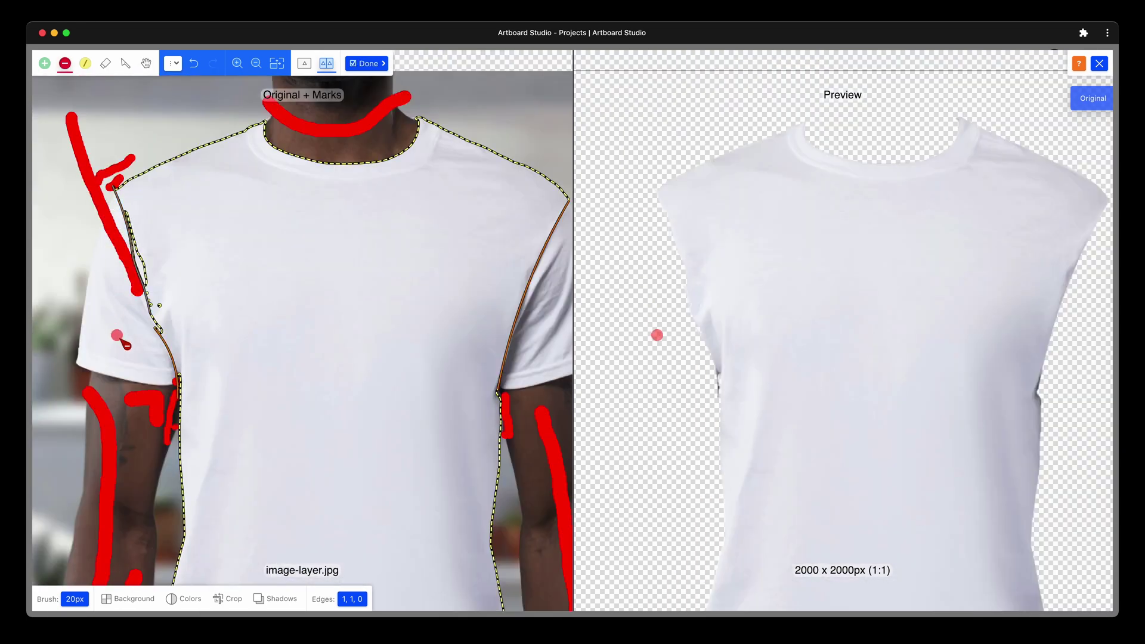
Step: Refine the cut edge at the left armpit by adjusting the Scalpel line and adding a foreground mark
scroll(167, 388, "up", 5)
left_click(183, 340)
mouse_move(185, 453)
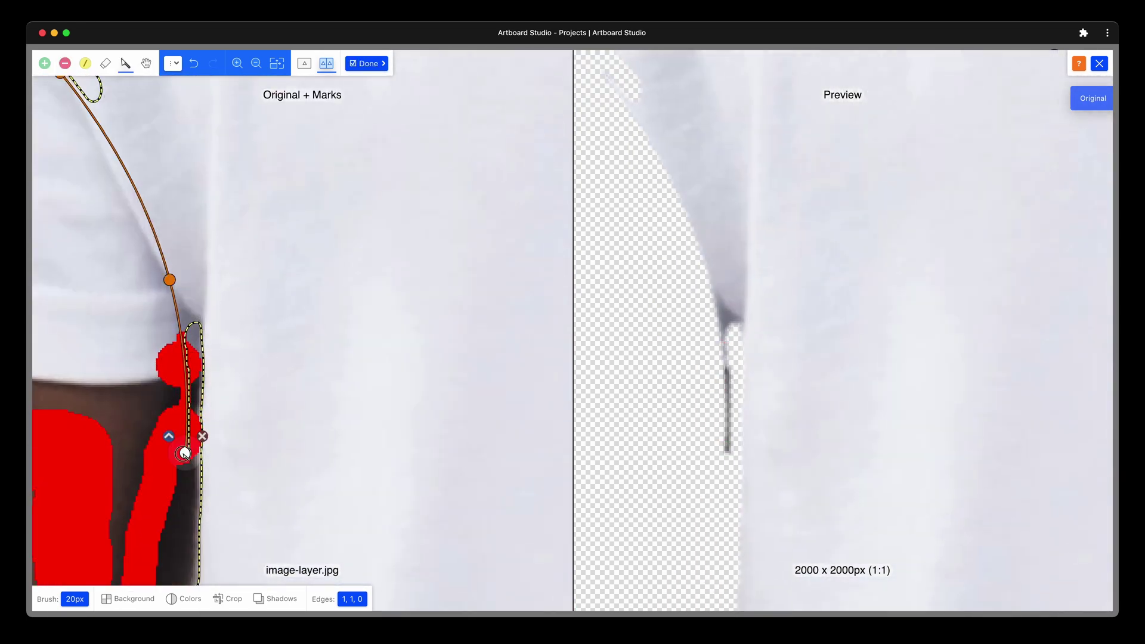
left_click_drag(186, 453, 198, 352)
key("g")
left_click(191, 297)
Step: Check the sleeveless shirt cutout and apply it to the duplicate photo
scroll(271, 298, "down", 4)
key("space")
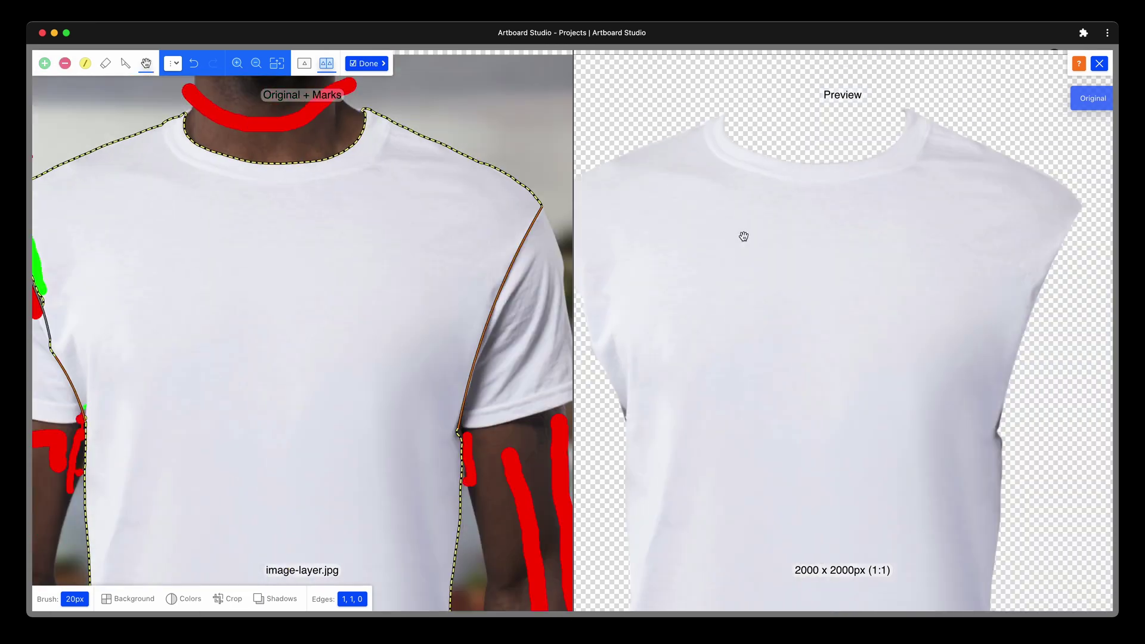
scroll(743, 236, "down", 5)
left_click(366, 63)
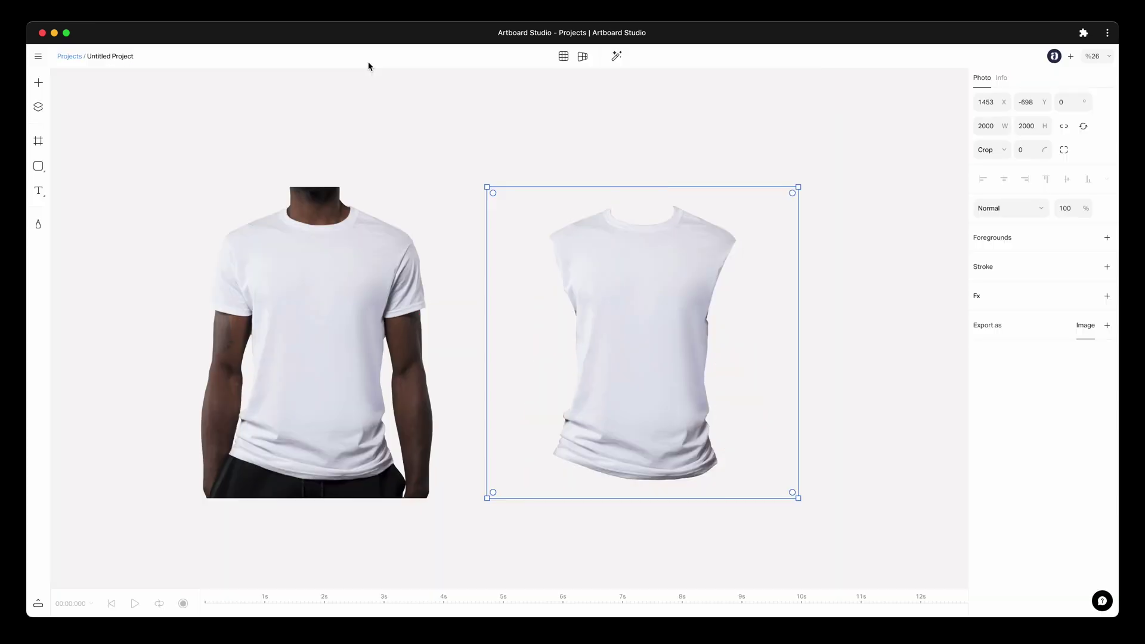
left_click(555, 124)
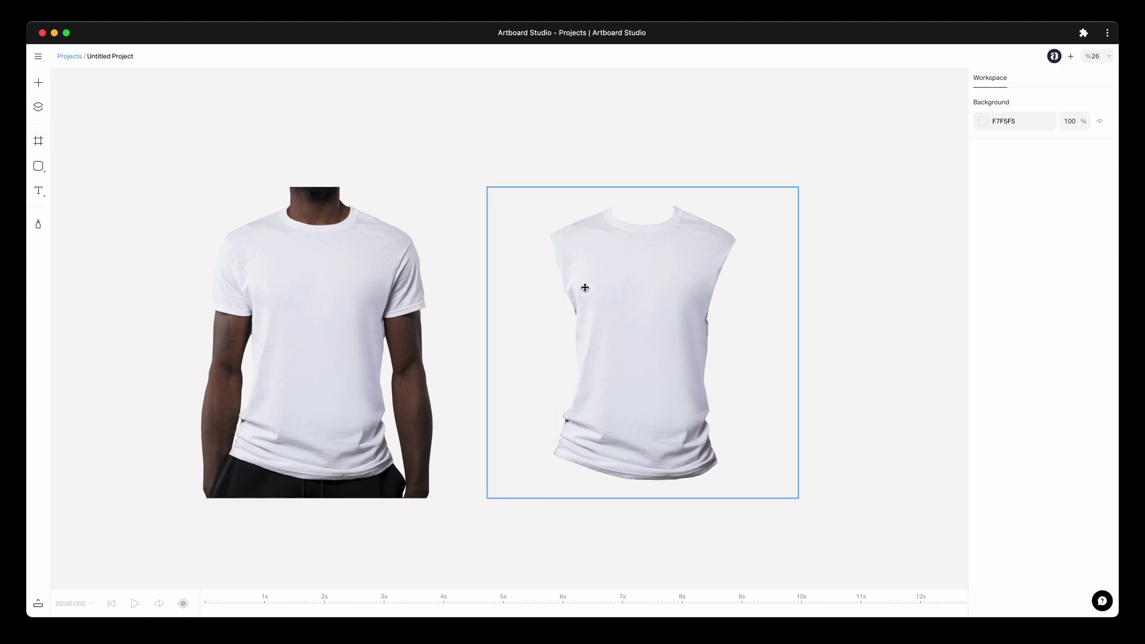
Step: Shift the sleeveless shirt cutout to X 1422 and lock its image layer
left_click_drag(585, 288, 623, 286)
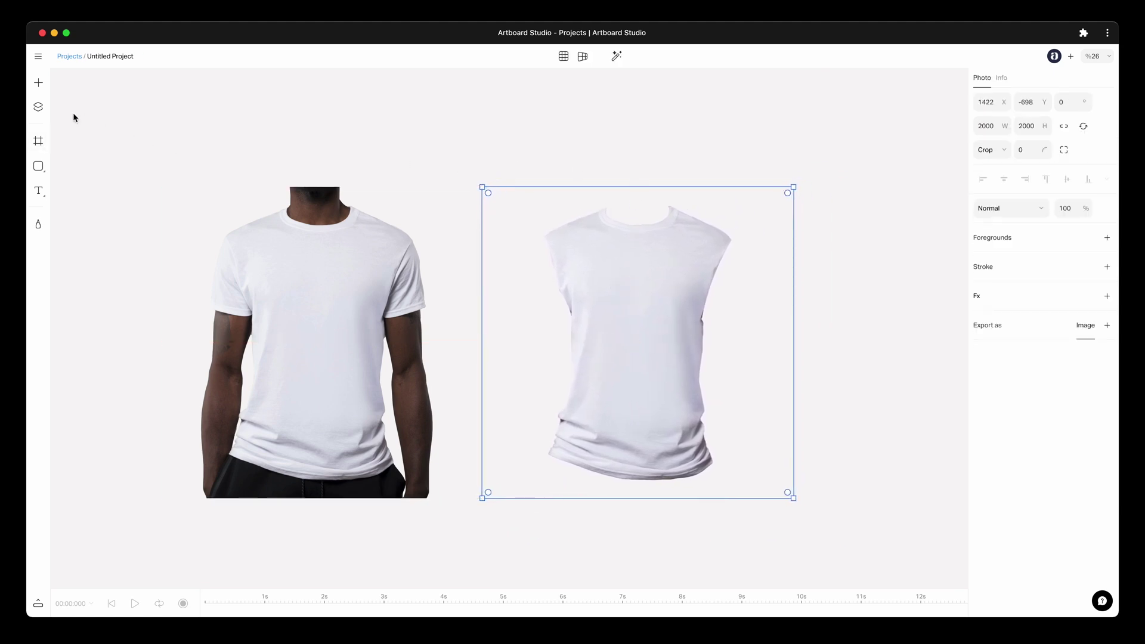
scroll(242, 195, "left", 5)
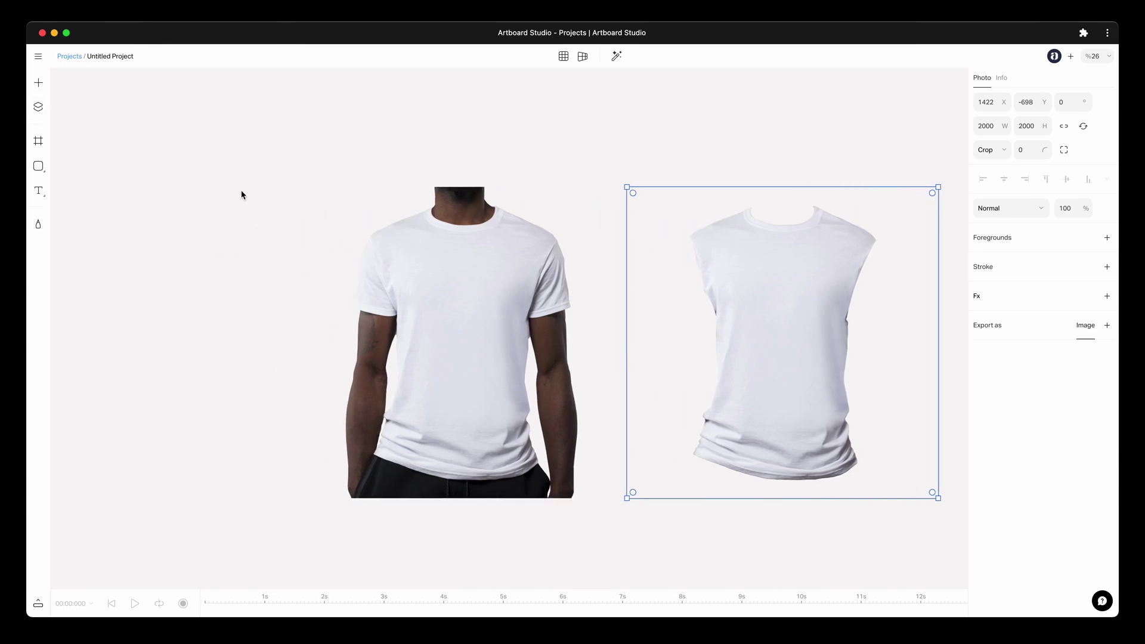
left_click(39, 107)
left_click(224, 105)
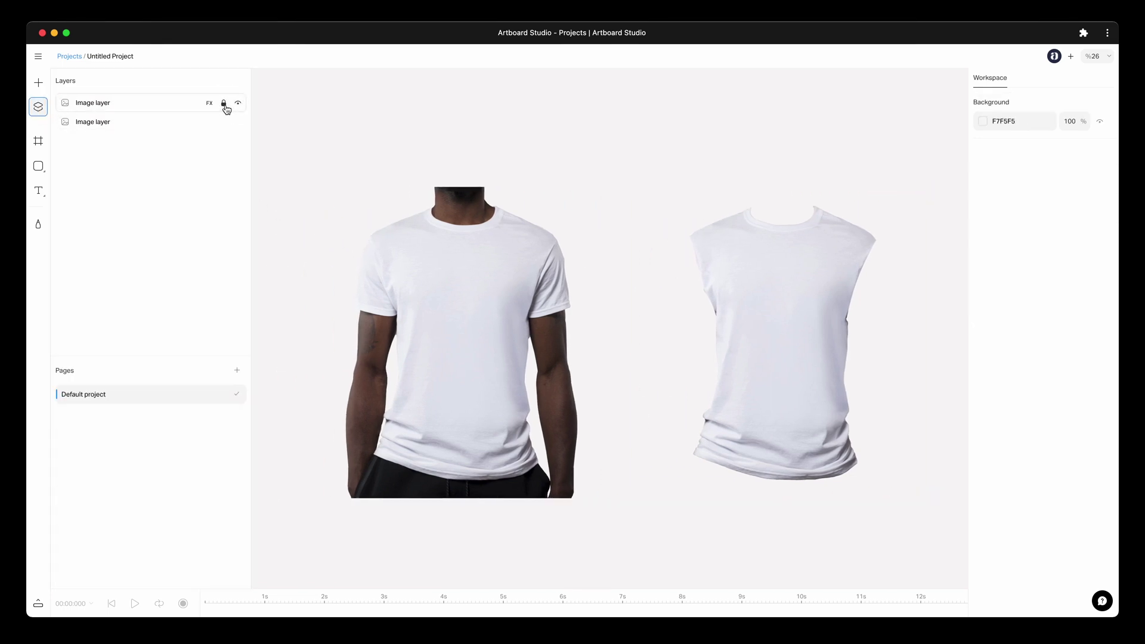
left_click(38, 107)
Step: Draw an artboard about 1192 × 1786 that covers the sleeveless shirt cutout
left_click(38, 140)
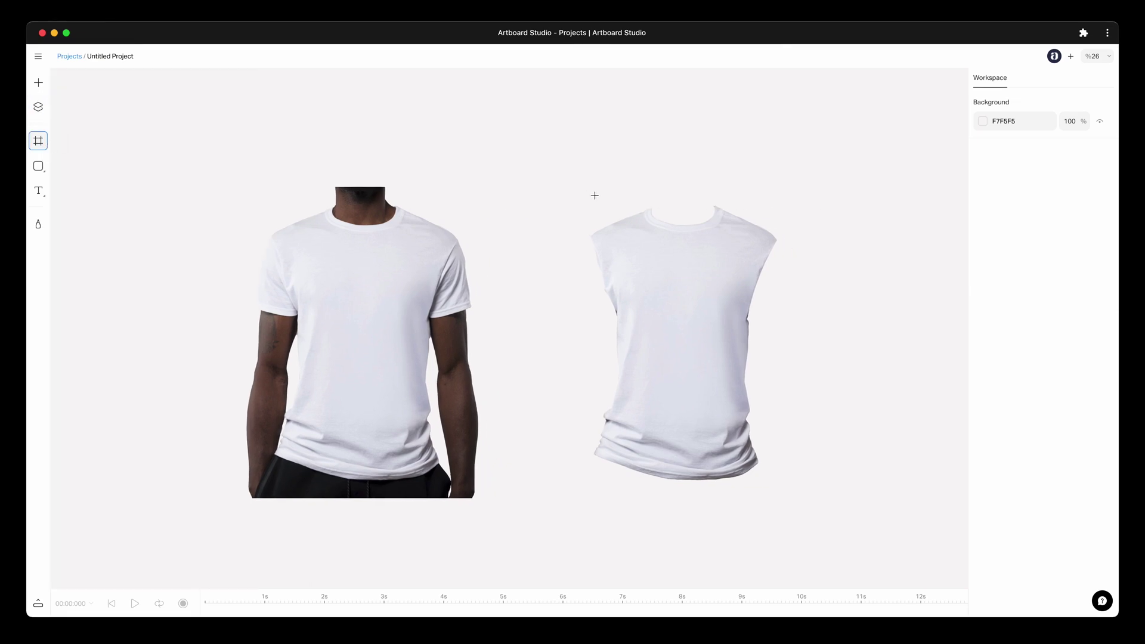
left_click_drag(591, 208, 775, 484)
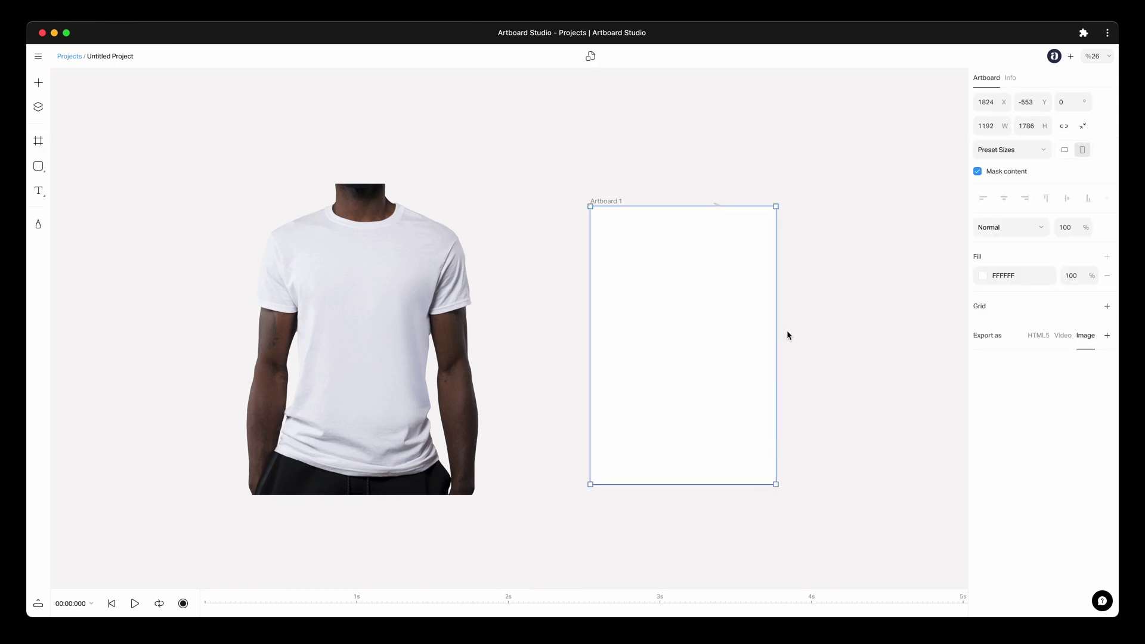
Step: Move the artboard off the shirt to X 3188, Y -530 and generate a same-size object from it alongside
left_click_drag(515, 202, 726, 206)
left_click(591, 57)
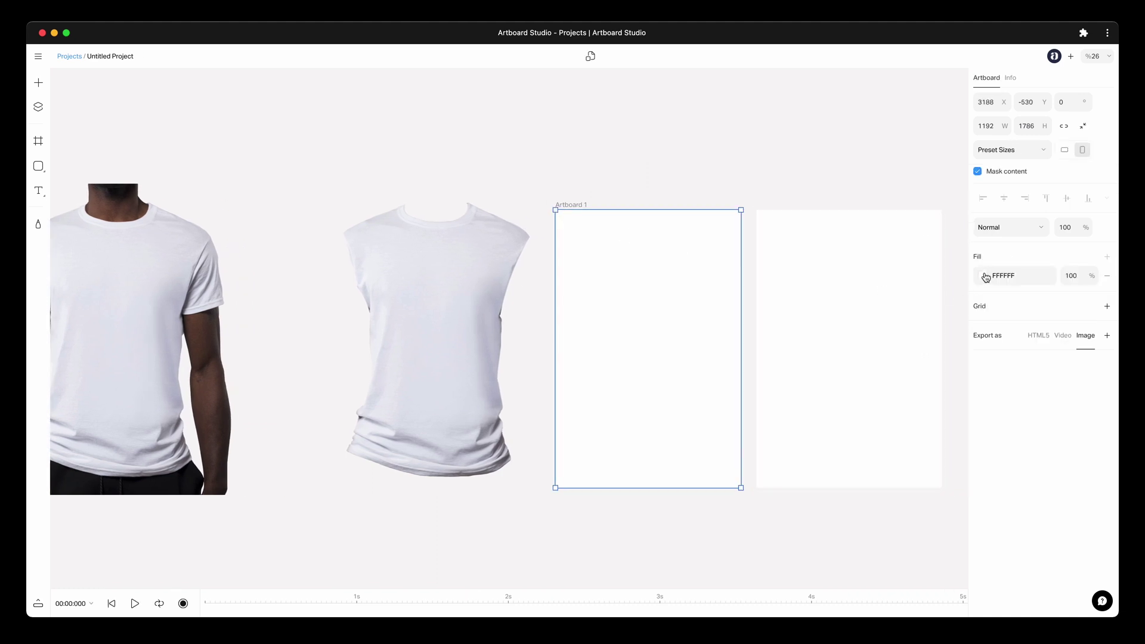
Step: Fill the artboard with the bright yellow colour F3FF46
left_click(983, 277)
left_click(852, 438)
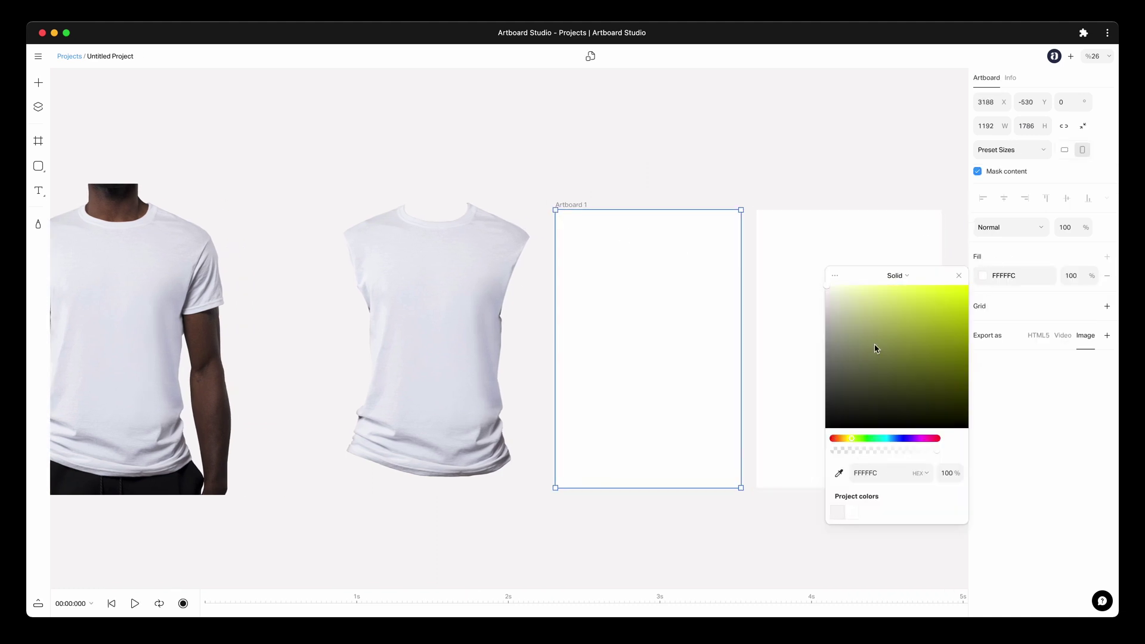
left_click(929, 285)
left_click(958, 275)
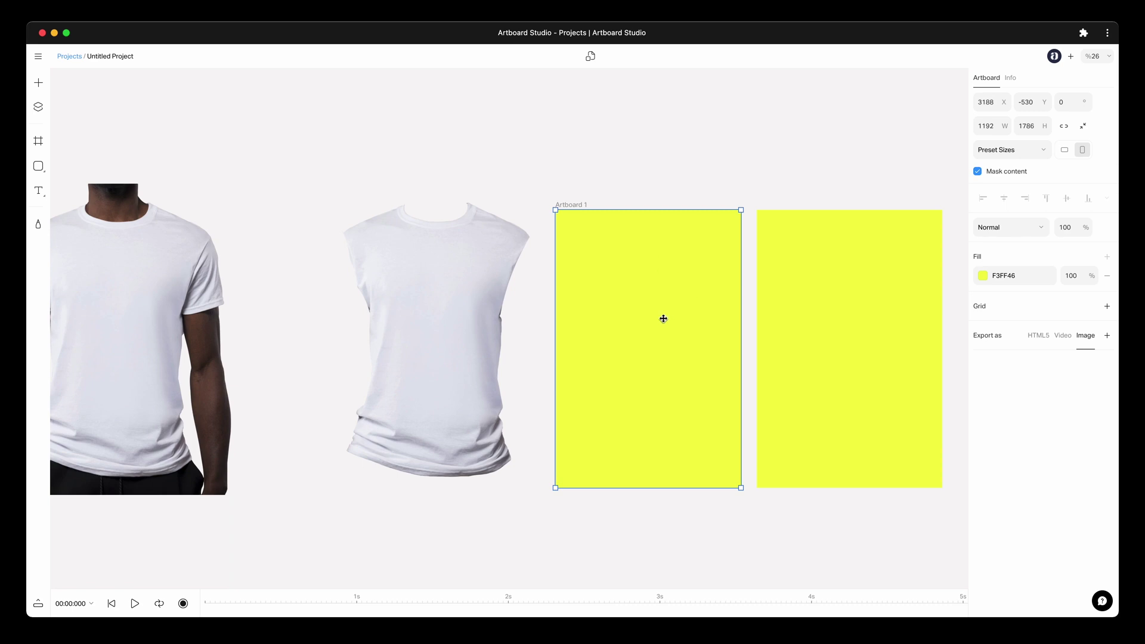
Step: Move the artboard clear of the photos and place its linked smart object over the sleeveless shirt at X 1830, Y -530
scroll(636, 348, "down", 5)
left_click_drag(618, 281, 695, 156)
left_click_drag(710, 316, 524, 319)
scroll(536, 320, "up", 5)
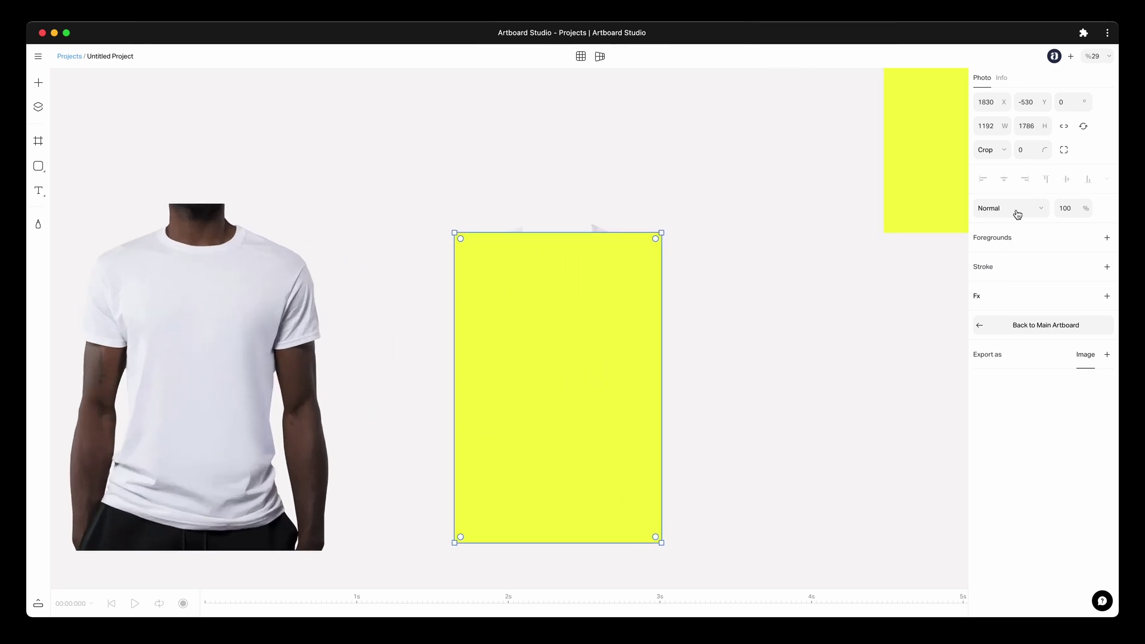
Step: Set the yellow smart object's blend mode to Multiply and fit it over the shirt at X 1823, Y -591
left_click(1019, 211)
left_click(1001, 254)
left_click(831, 348)
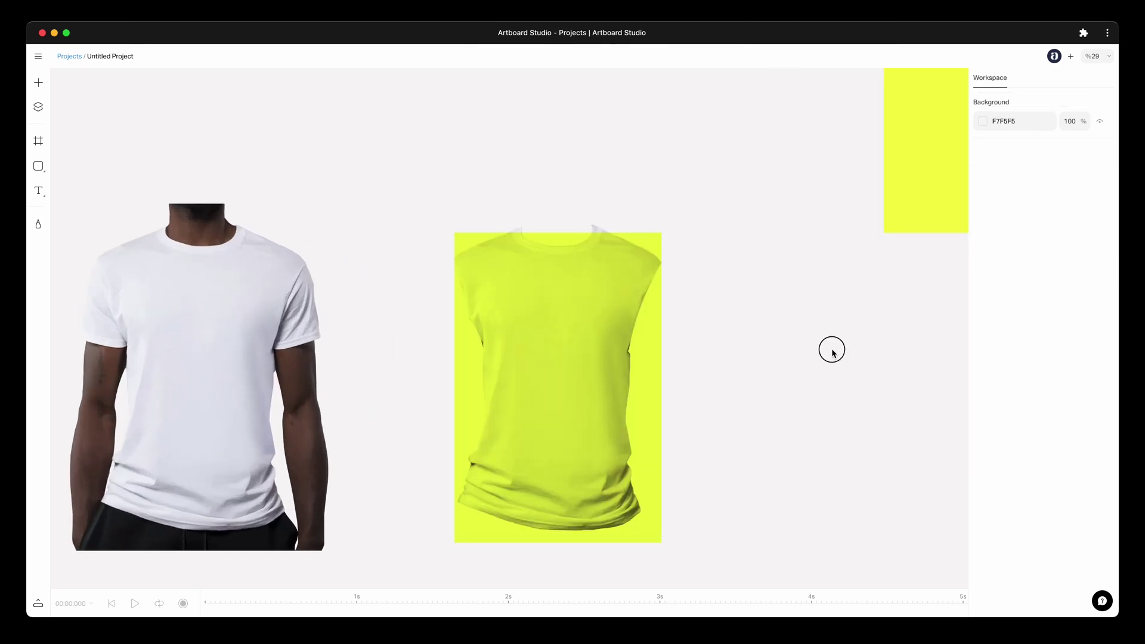
left_click(598, 347)
scroll(592, 359, "down", 1)
left_click_drag(590, 360, 591, 356)
scroll(590, 356, "down", 1)
left_click(771, 399)
Step: Move the artboard to X 3701, Y -591, level with the yellow-covered shirt
scroll(582, 379, "down", 4)
left_click_drag(726, 344, 651, 419)
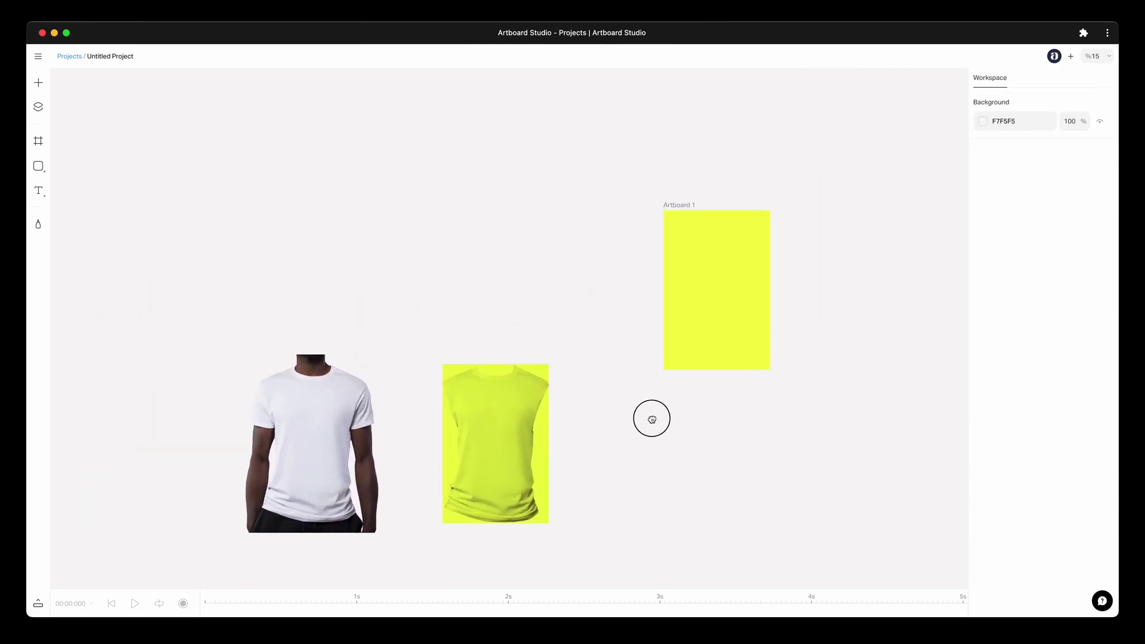
left_click_drag(696, 239, 679, 354)
scroll(679, 355, "up", 2)
scroll(679, 354, "up", 4)
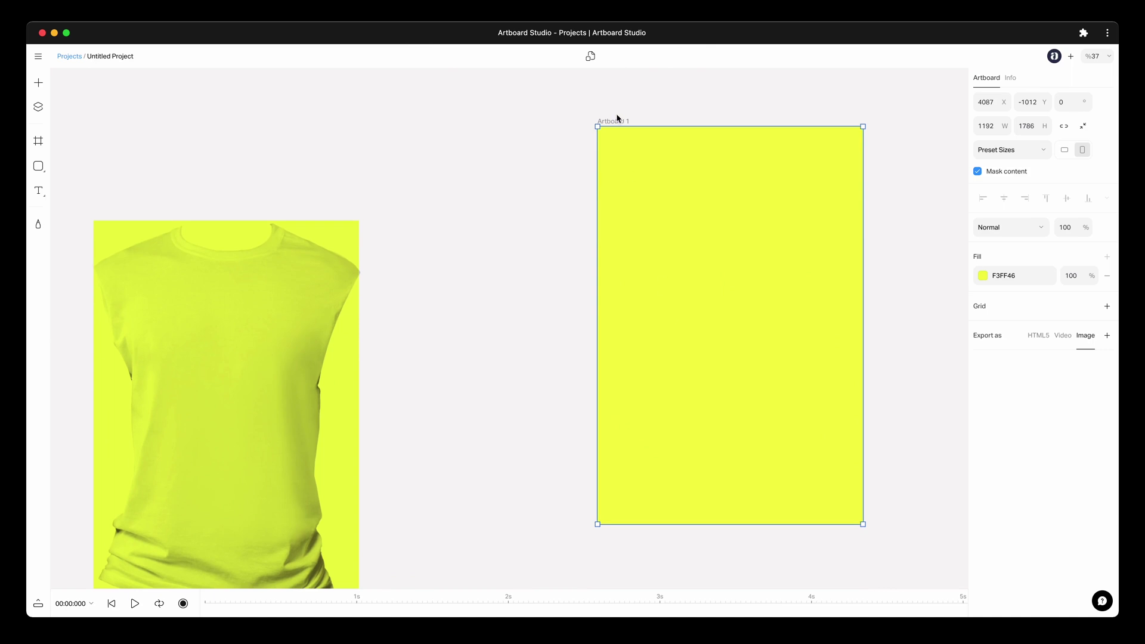
left_click_drag(617, 118, 531, 212)
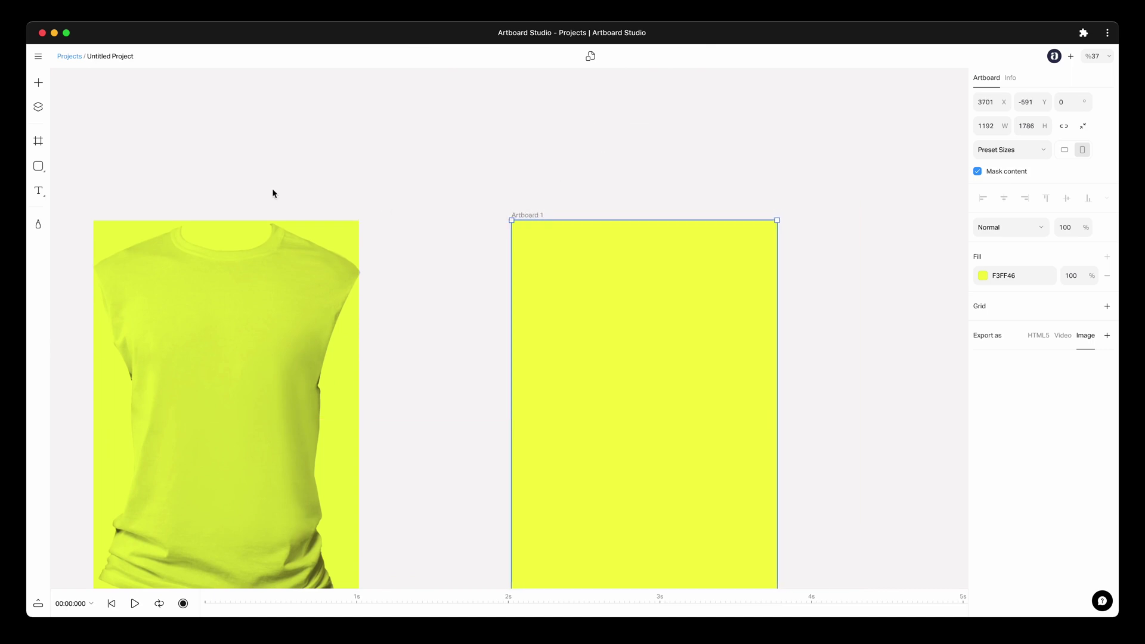
scroll(537, 226, "down", 3)
scroll(575, 252, "down", 3)
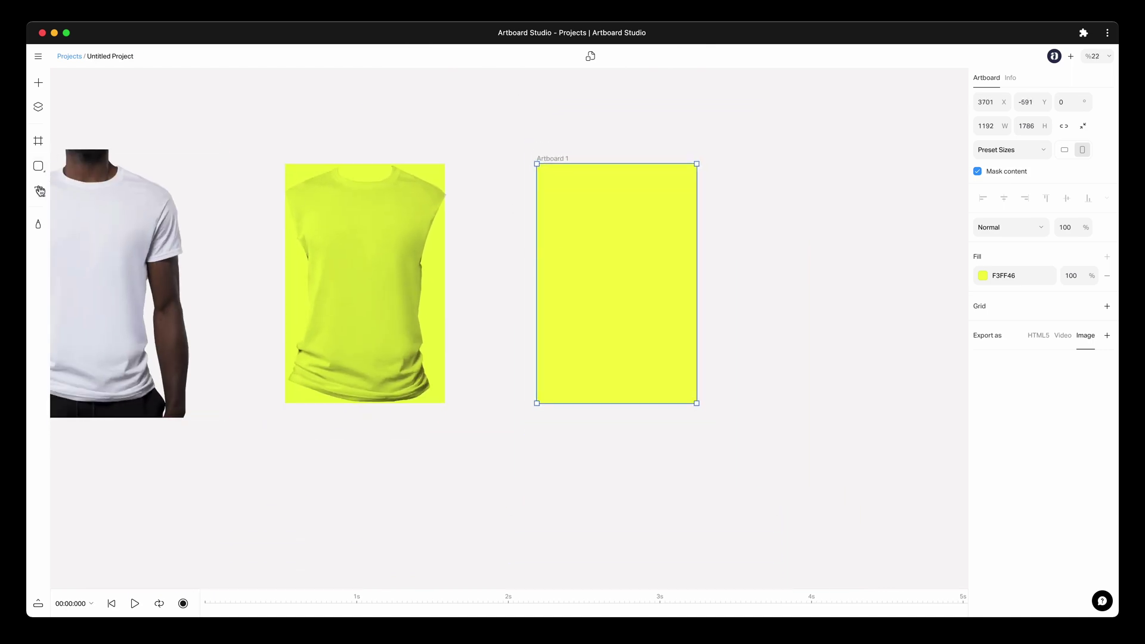
Step: Add a text box near the artboard's upper edge and paste the lorem ipsum paragraph into it
mouse_move(40, 191)
left_click(105, 189)
scroll(593, 207, "up", 4)
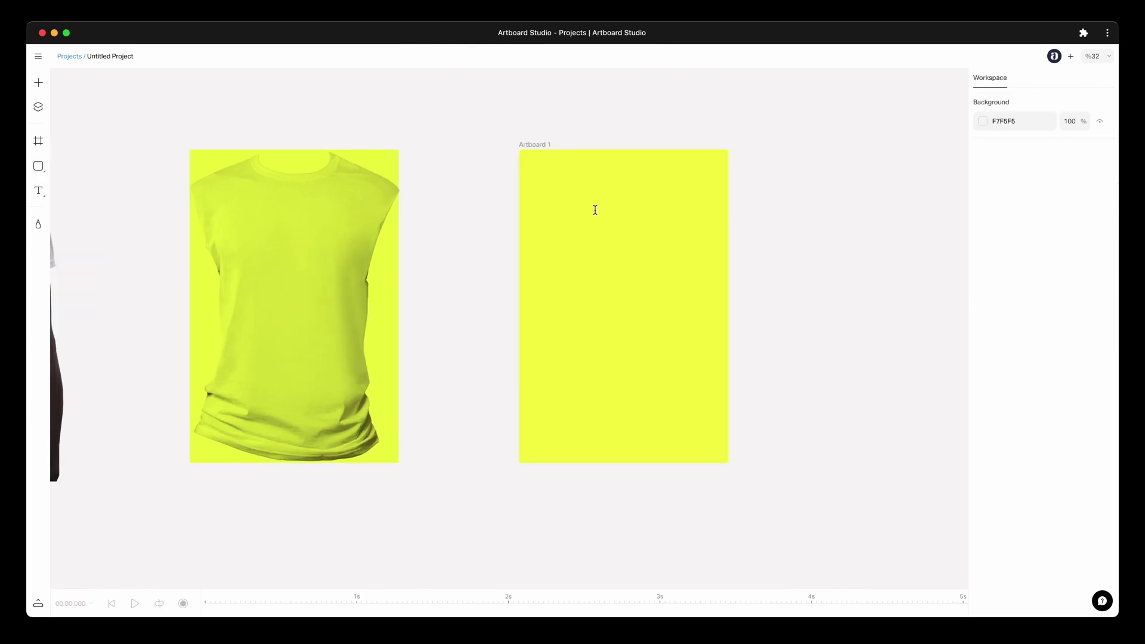
left_click(513, 164)
key("super+v")
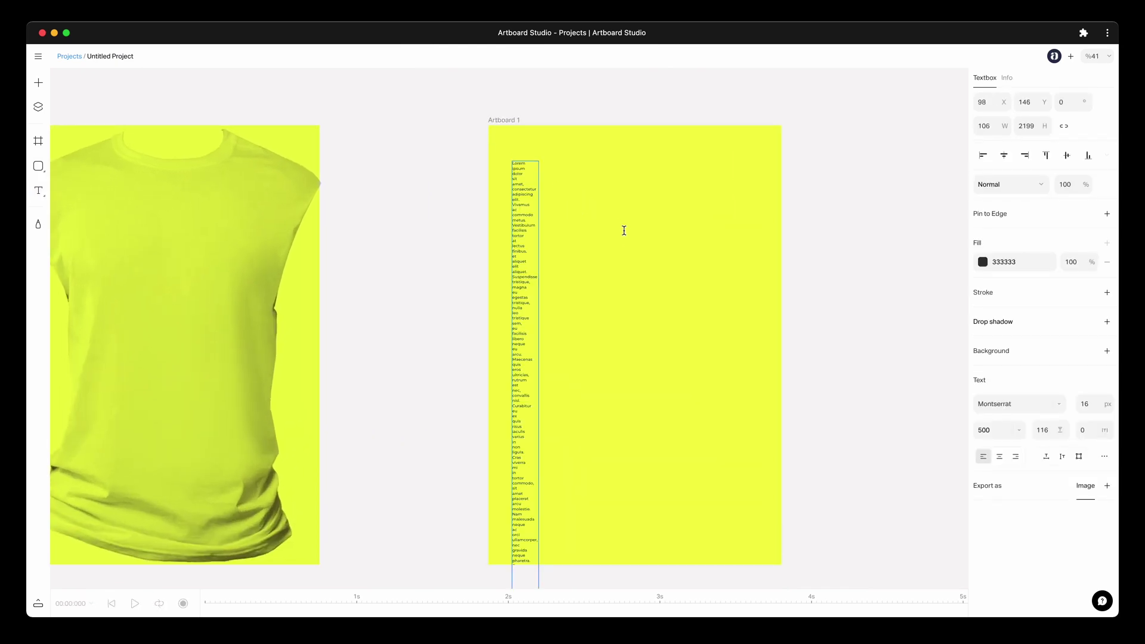
left_click(621, 231)
Step: Enlarge the lorem ipsum text, place it over the middle of the artboard and centre-align it
left_click(520, 275)
left_click(519, 274)
left_click_drag(538, 284, 686, 406)
left_click_drag(614, 377, 719, 338)
left_click(999, 457)
scroll(681, 344, "down", 3)
left_click(787, 381)
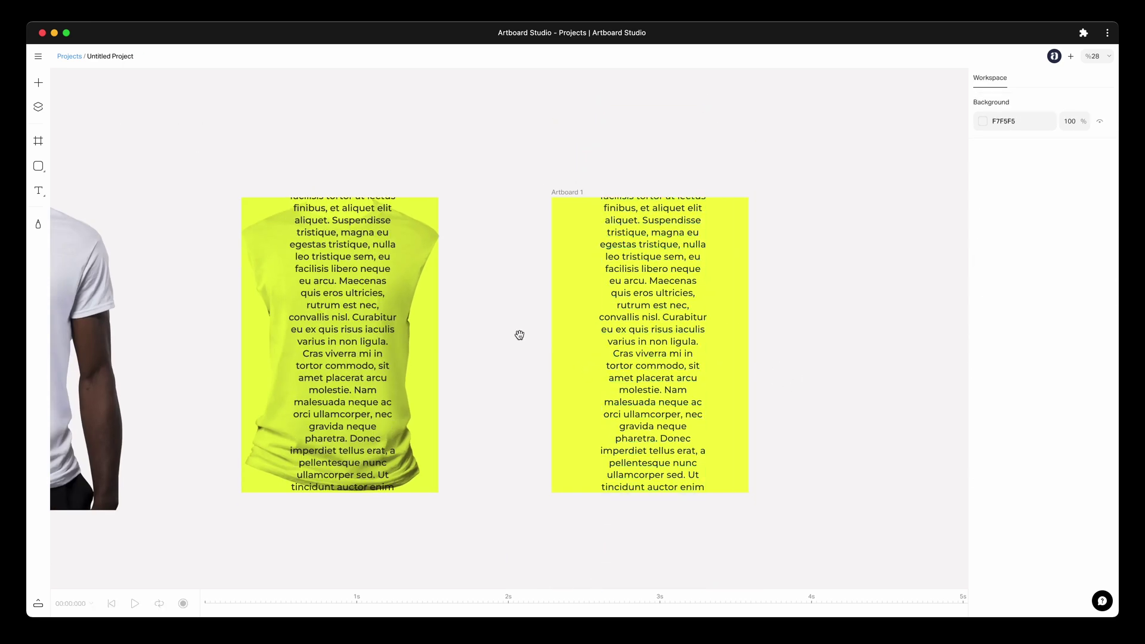
Step: Lower the opacity of the design over the sleeveless shirt to 50%
left_click_drag(519, 335, 668, 354)
left_click(555, 304)
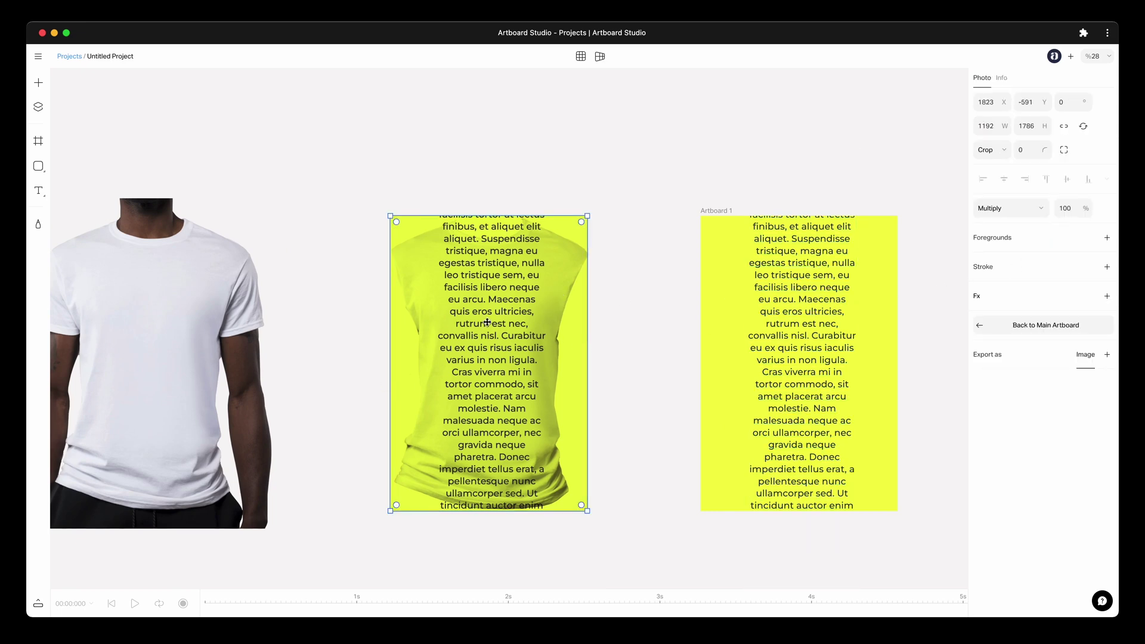
key("5")
scroll(471, 317, "up", 5)
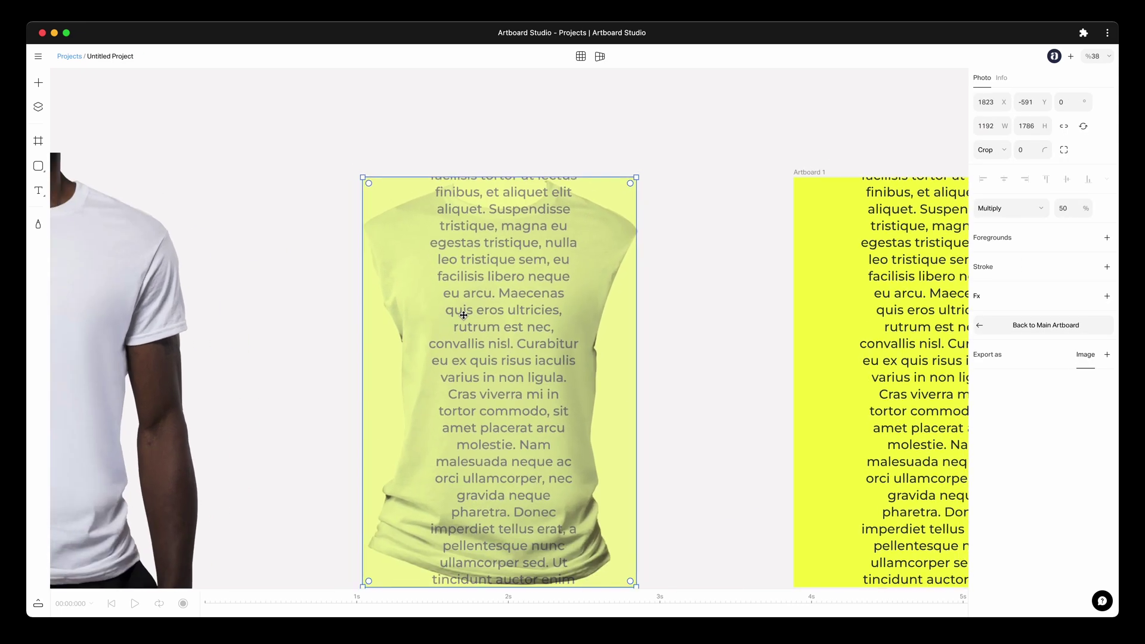
scroll(463, 315, "down", 3)
scroll(464, 315, "left", 2)
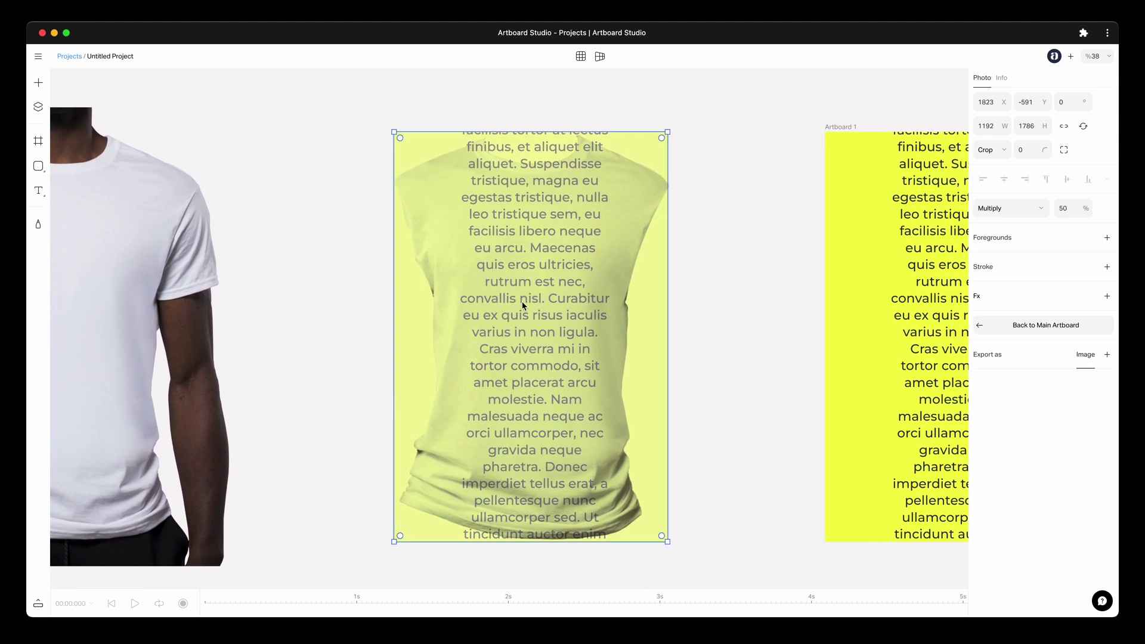
Step: Mesh-warp the shirt design, lowering its upper corners to the shoulders and raising and spreading the upper-edge points around the neckline
left_click(580, 58)
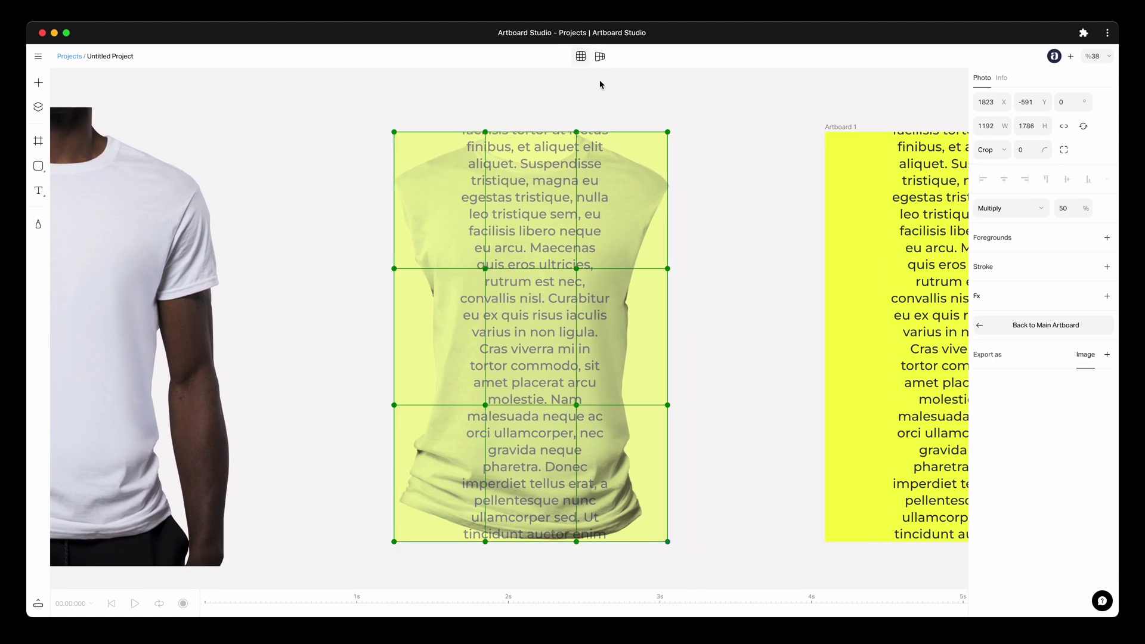
left_click_drag(668, 131, 671, 175)
left_click_drag(394, 132, 391, 177)
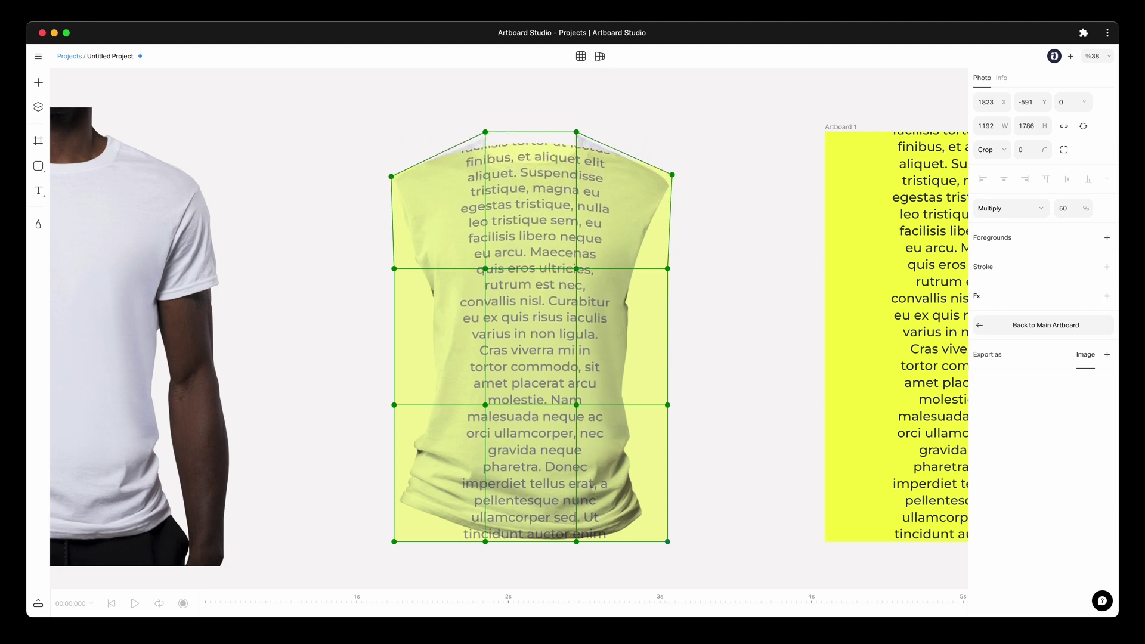
left_click_drag(485, 132, 487, 112)
left_click_drag(576, 132, 577, 114)
left_click_drag(487, 113, 450, 126)
left_click_drag(578, 113, 617, 115)
left_click_drag(450, 126, 449, 121)
Step: Spread the upper inner mesh points across the chest and pull the side points in towards the shirt's waist
left_click_drag(486, 269, 460, 273)
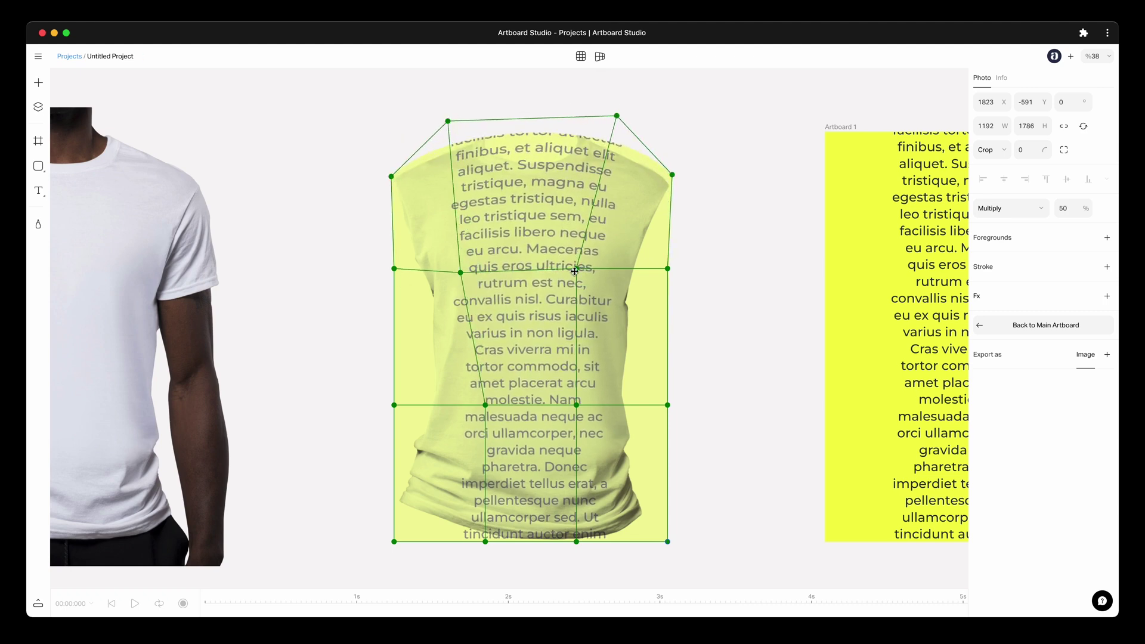
left_click_drag(576, 268, 602, 272)
left_click_drag(393, 404, 414, 394)
left_click_drag(394, 268, 416, 299)
left_click_drag(667, 268, 649, 303)
Step: Curve the design's lower edge around the shirt's hem and spread the lower inner mesh points
left_click_drag(394, 541, 392, 515)
left_click_drag(667, 541, 667, 530)
left_click_drag(576, 541, 576, 550)
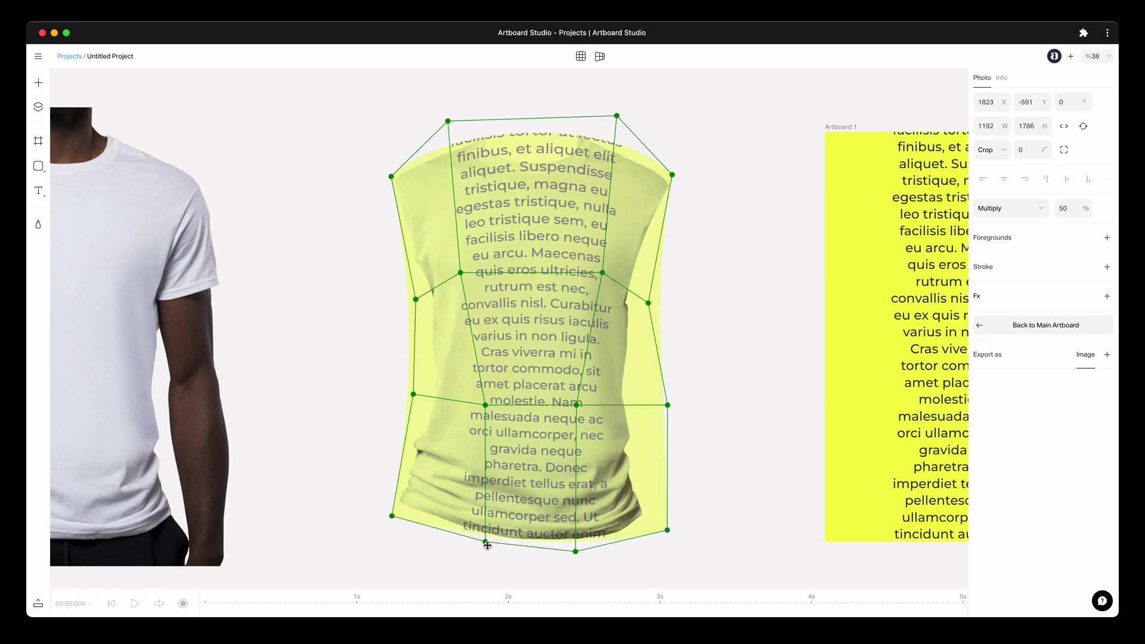
left_click_drag(485, 541, 443, 533)
left_click_drag(486, 405, 477, 411)
left_click_drag(576, 405, 592, 423)
left_click_drag(576, 550, 615, 557)
left_click_drag(443, 533, 442, 540)
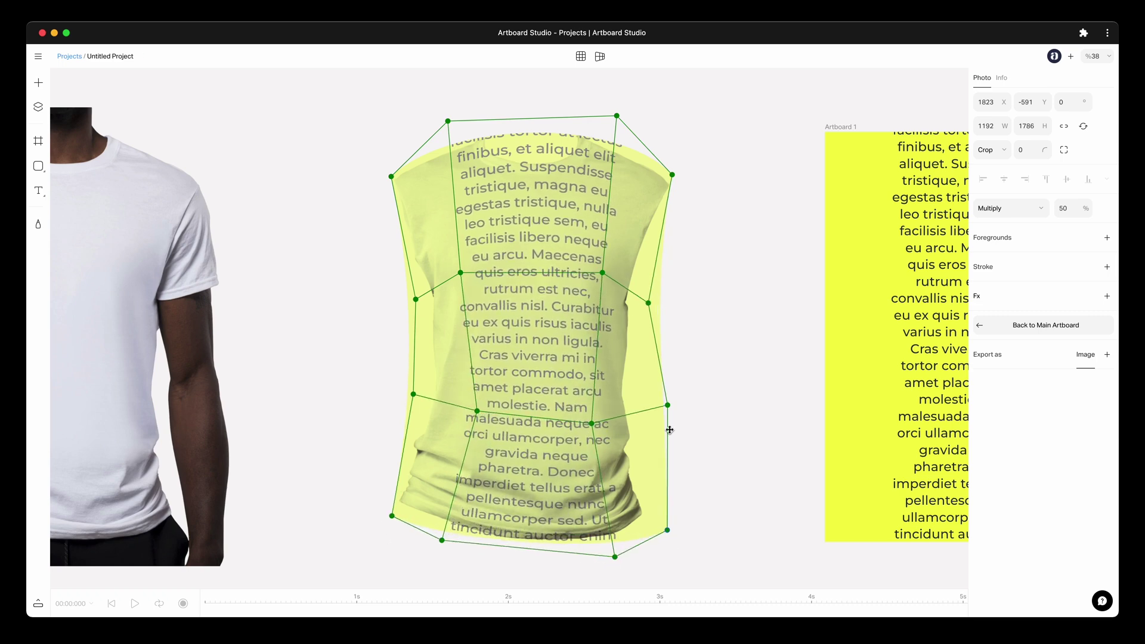
Step: Refine the mesh points along the design's sides, chest and lower body to follow the shirt, and finish the mesh warp
left_click_drag(667, 405, 671, 396)
left_click_drag(591, 423, 595, 419)
left_click_drag(460, 273, 449, 276)
left_click_drag(602, 273, 632, 300)
left_click_drag(415, 299, 423, 298)
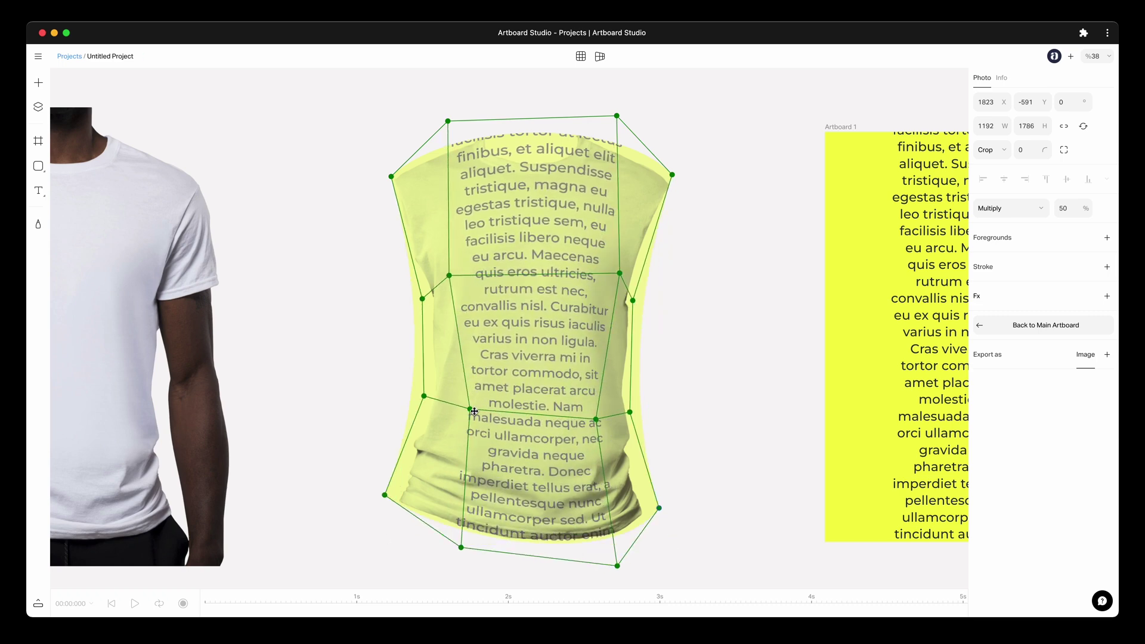
left_click_drag(468, 409, 466, 408)
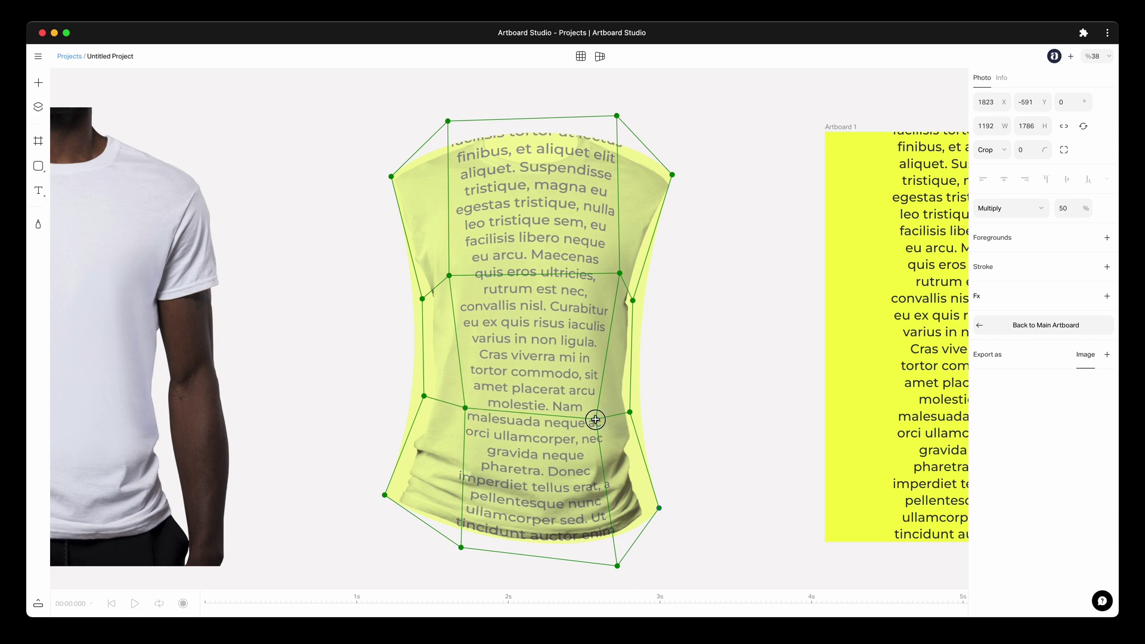
left_click_drag(595, 420, 582, 415)
key("Escape")
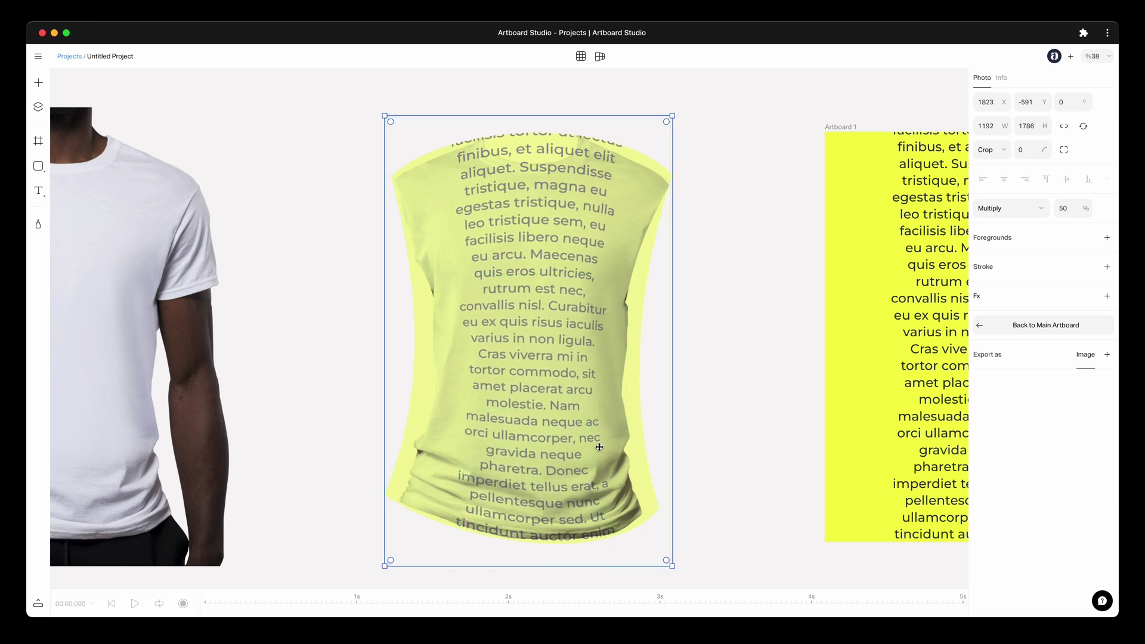
Step: Distort the warped design's four corners slightly so it covers the whole shirt cutout
left_click(597, 64)
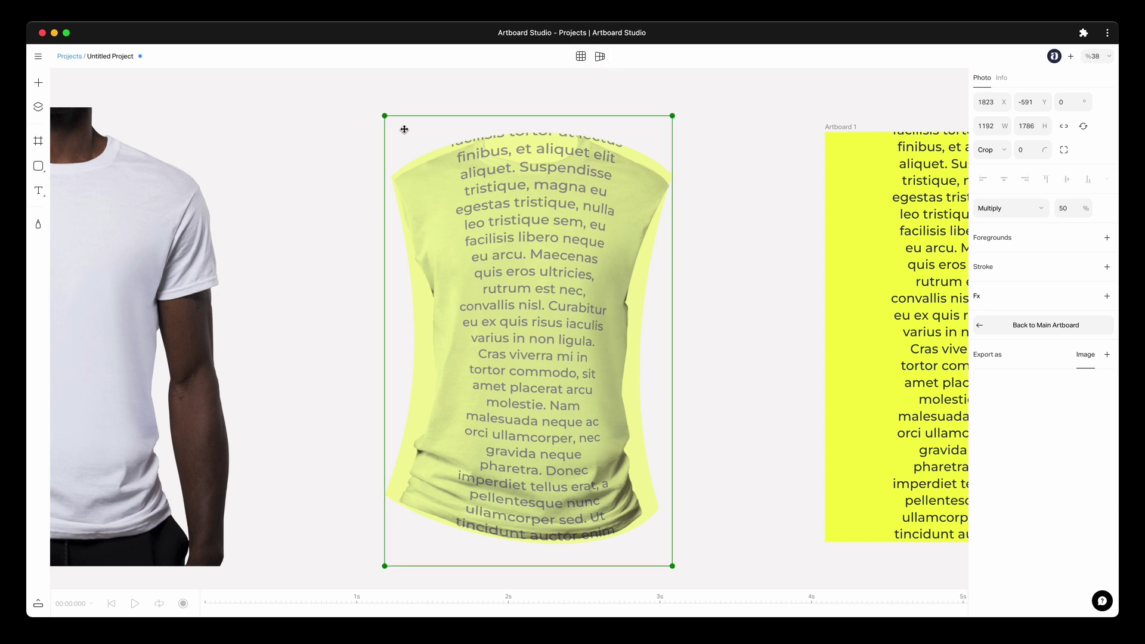
left_click_drag(386, 117, 379, 114)
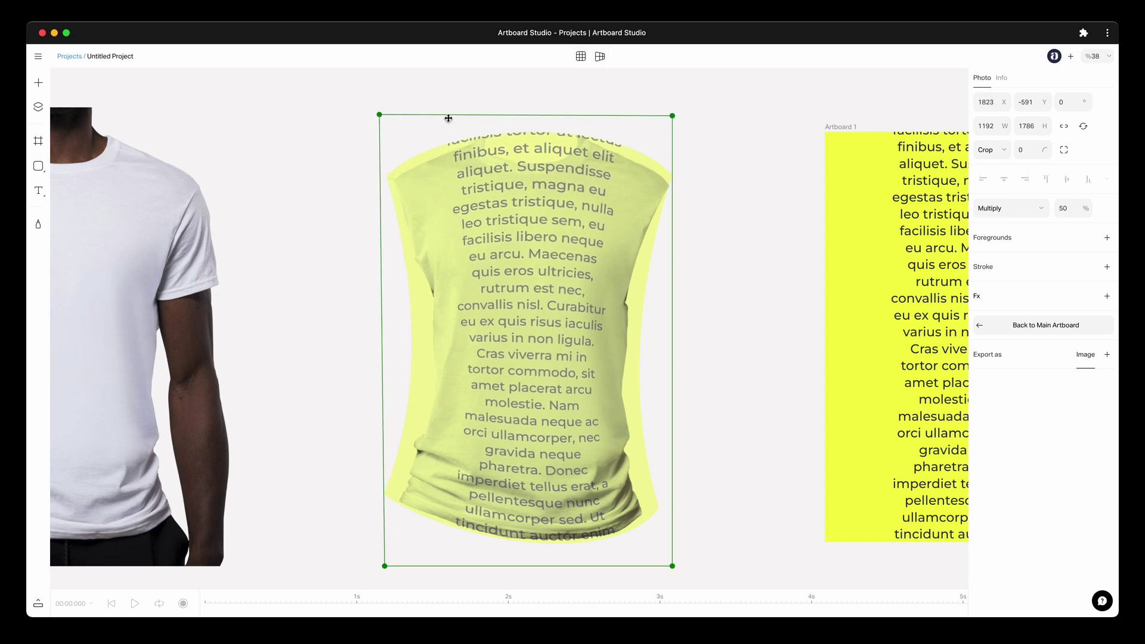
left_click_drag(672, 115, 674, 112)
left_click_drag(673, 565, 665, 571)
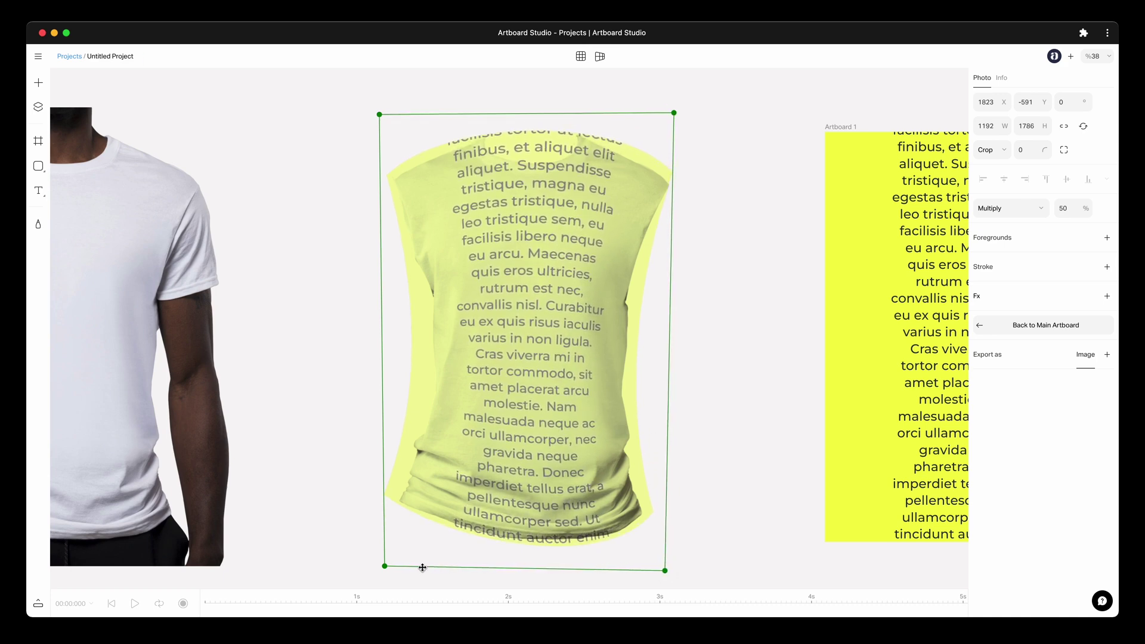
left_click_drag(388, 569, 390, 572)
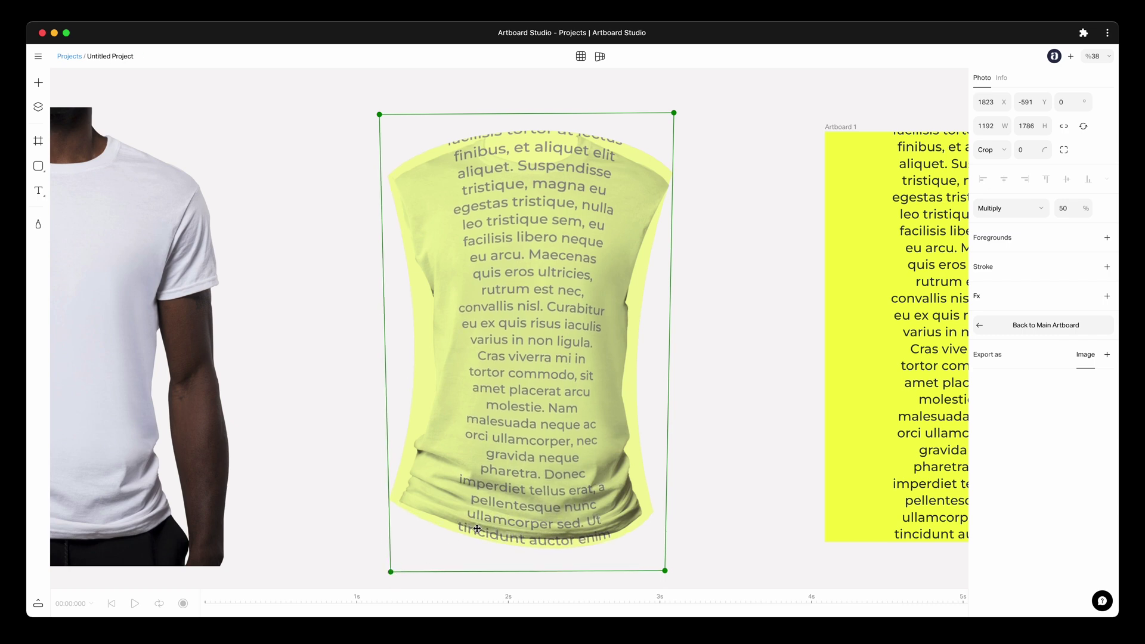
Step: Unlock the sleeveless shirt's image layer and move it together with the warped design to X 1434, Y -830
left_click(37, 113)
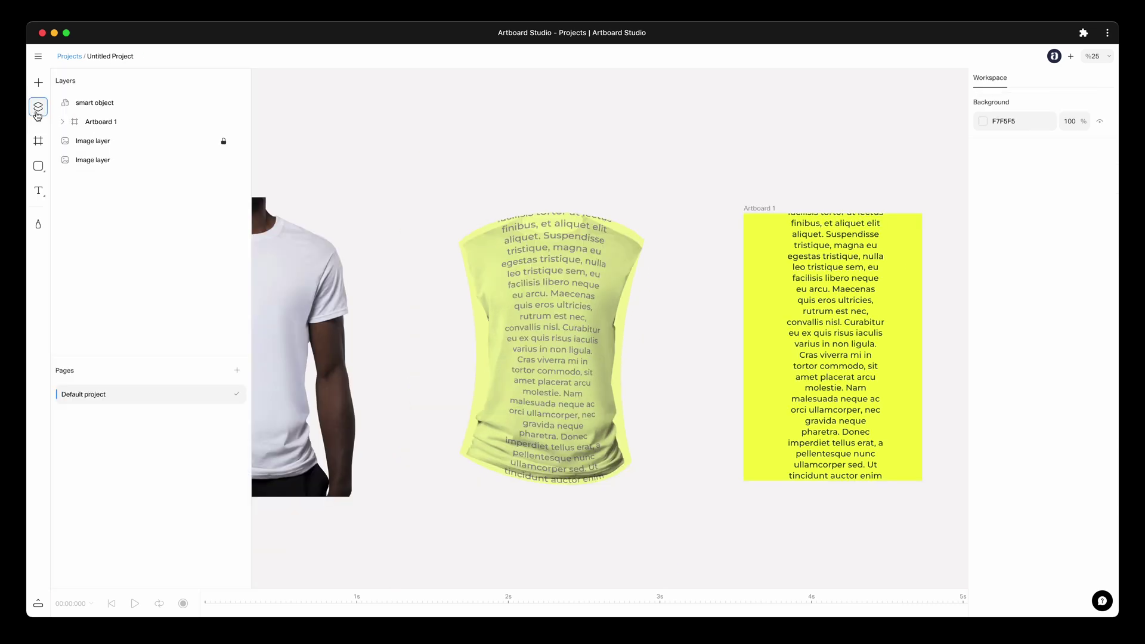
left_click(138, 145)
left_click(224, 143)
left_click(39, 113)
left_click(577, 317)
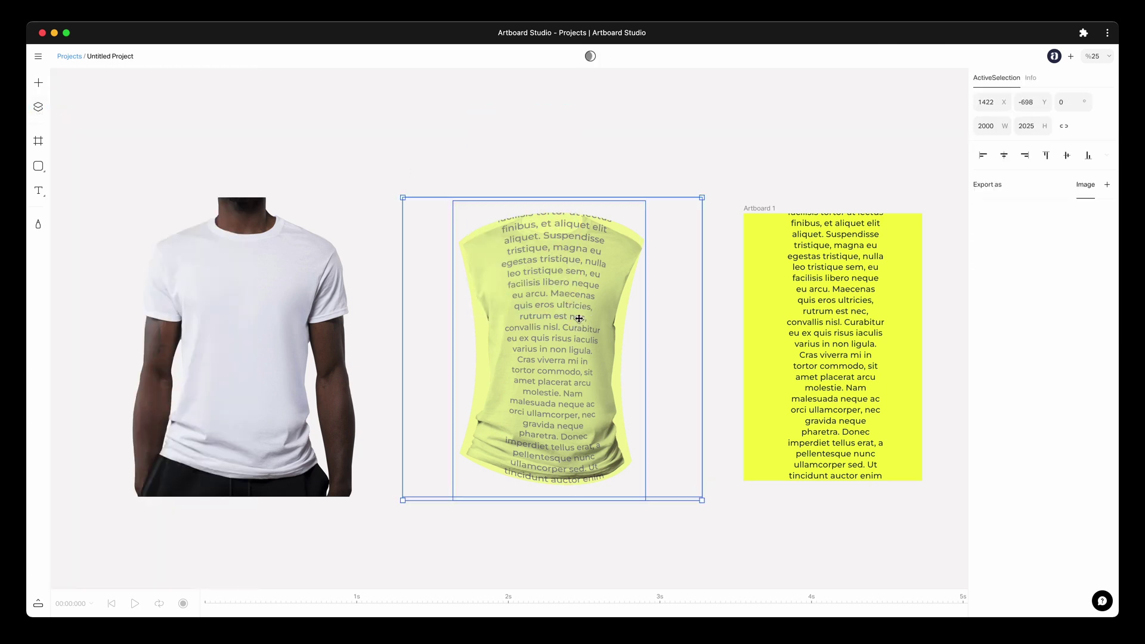
left_click_drag(577, 317, 591, 299)
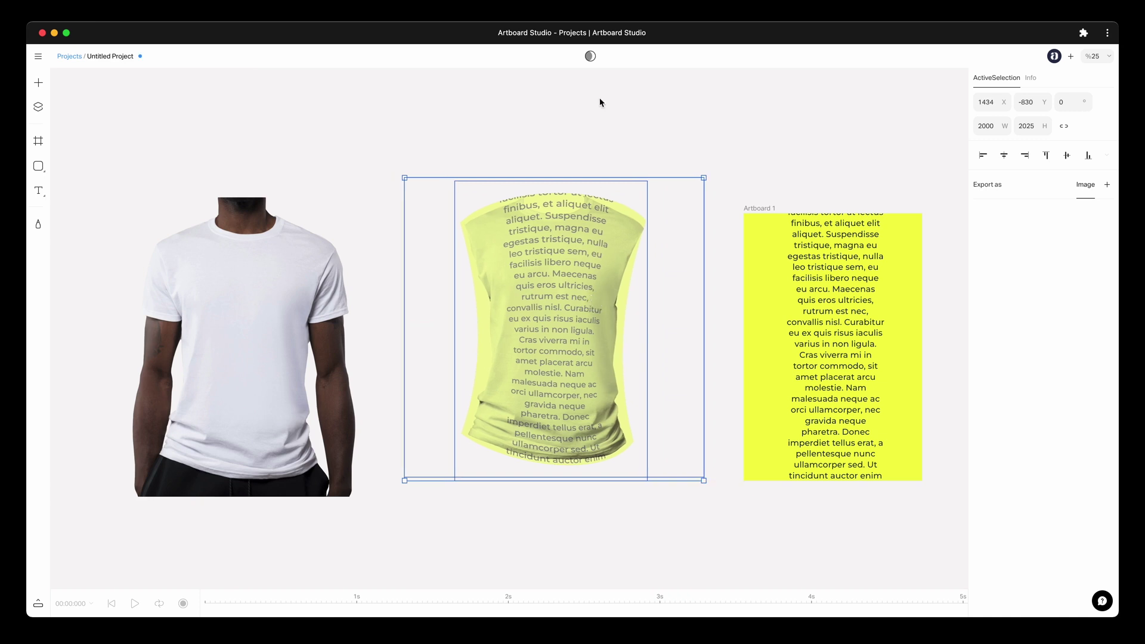
Step: Mask the warped design with the sleeveless shirt cutout and select the resulting group
left_click(590, 56)
left_click(593, 123)
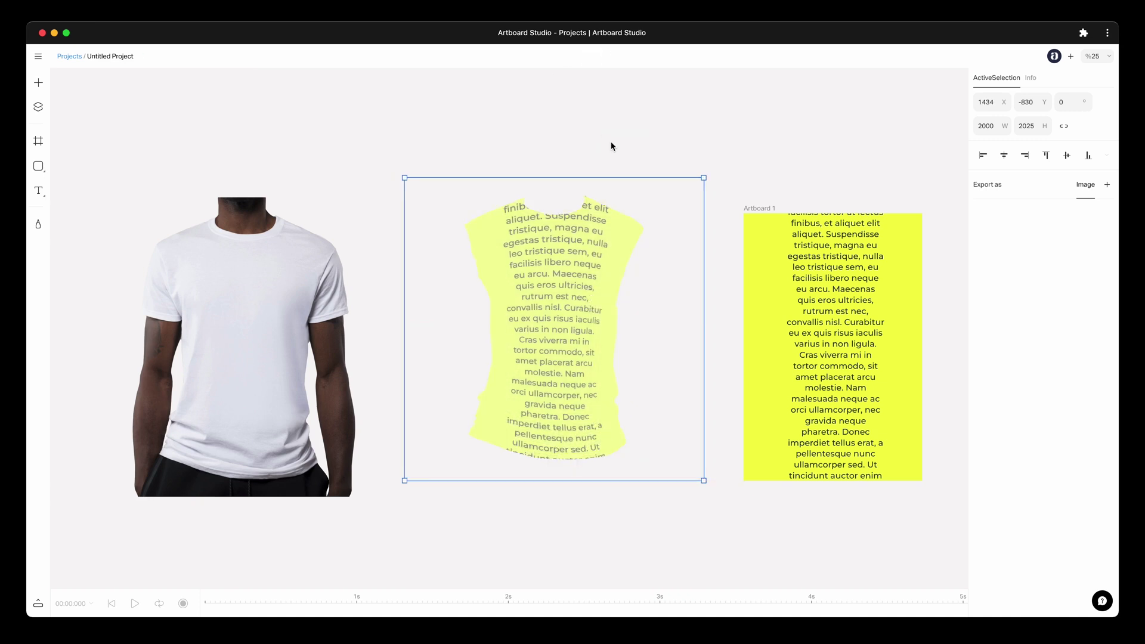
left_click(611, 146)
left_click(586, 255)
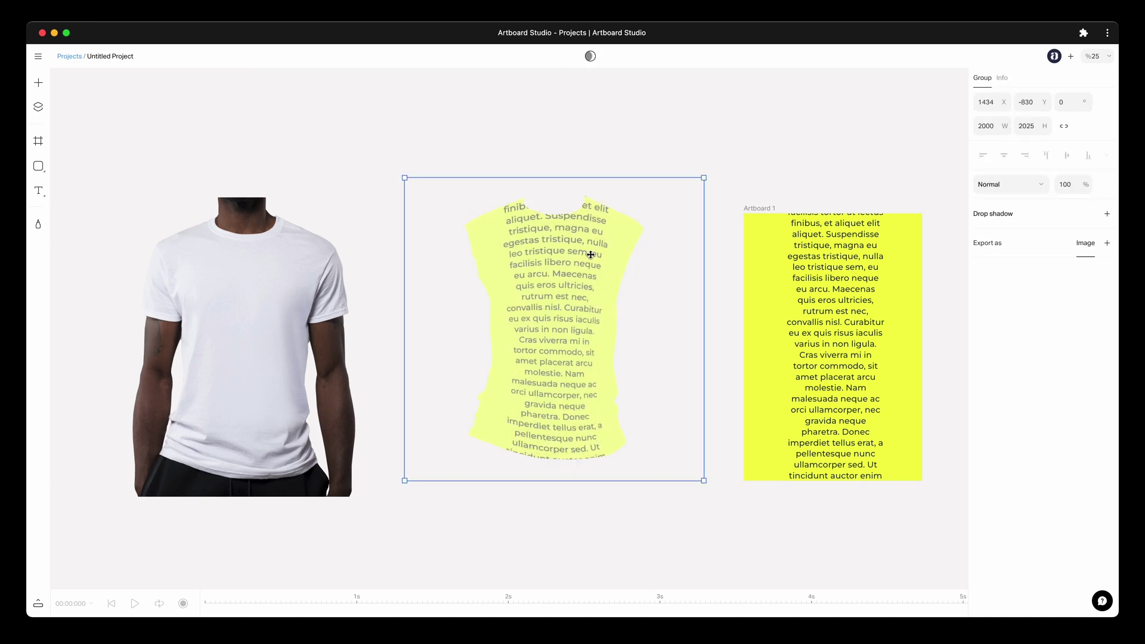
Step: Restore the masked smart object to full opacity and rename its group Warp
left_click(37, 108)
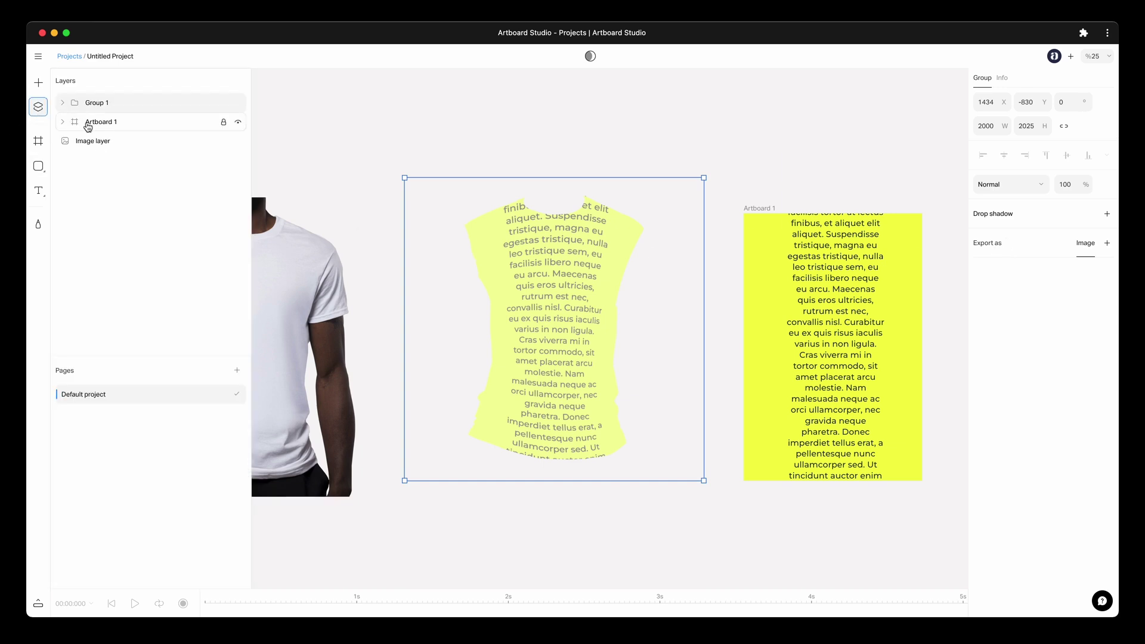
left_click(63, 104)
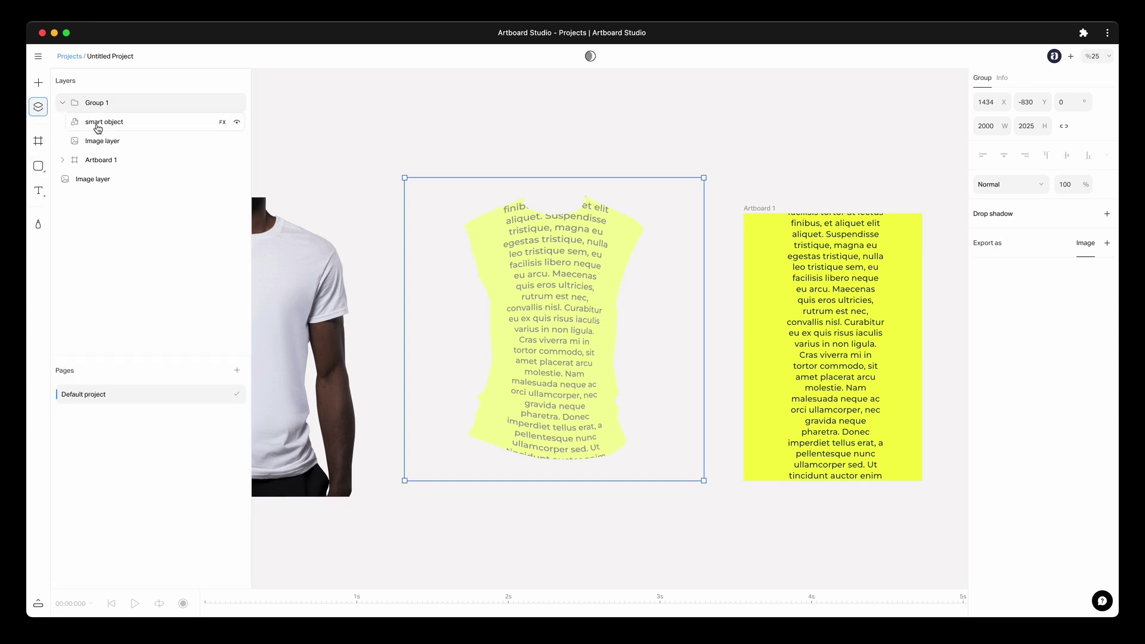
left_click(99, 142)
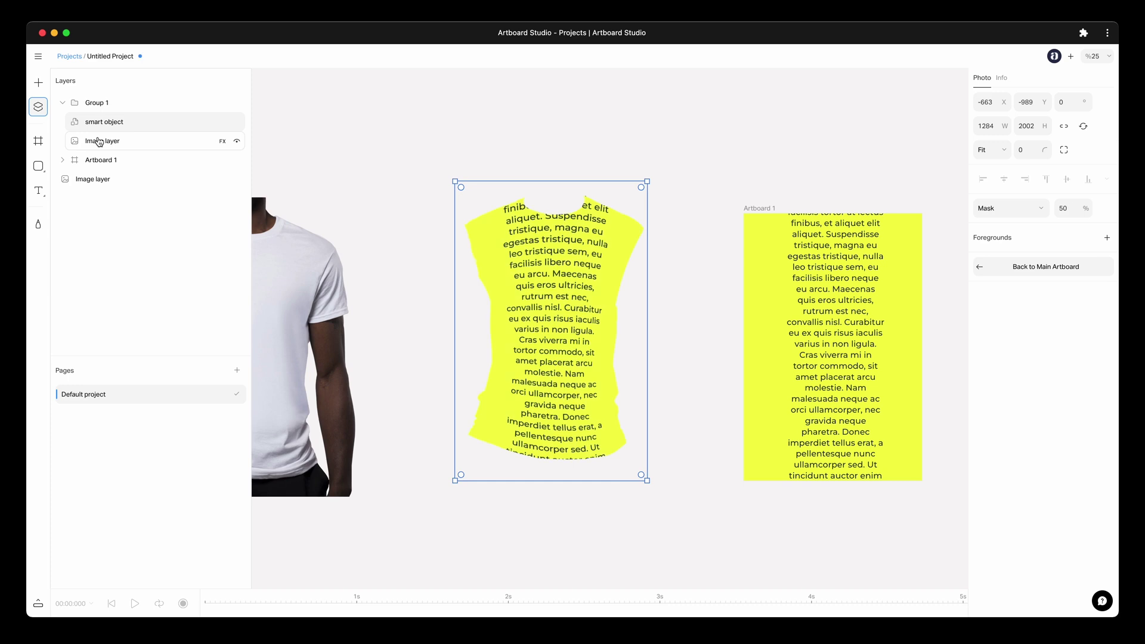
left_click(99, 109)
left_click(63, 104)
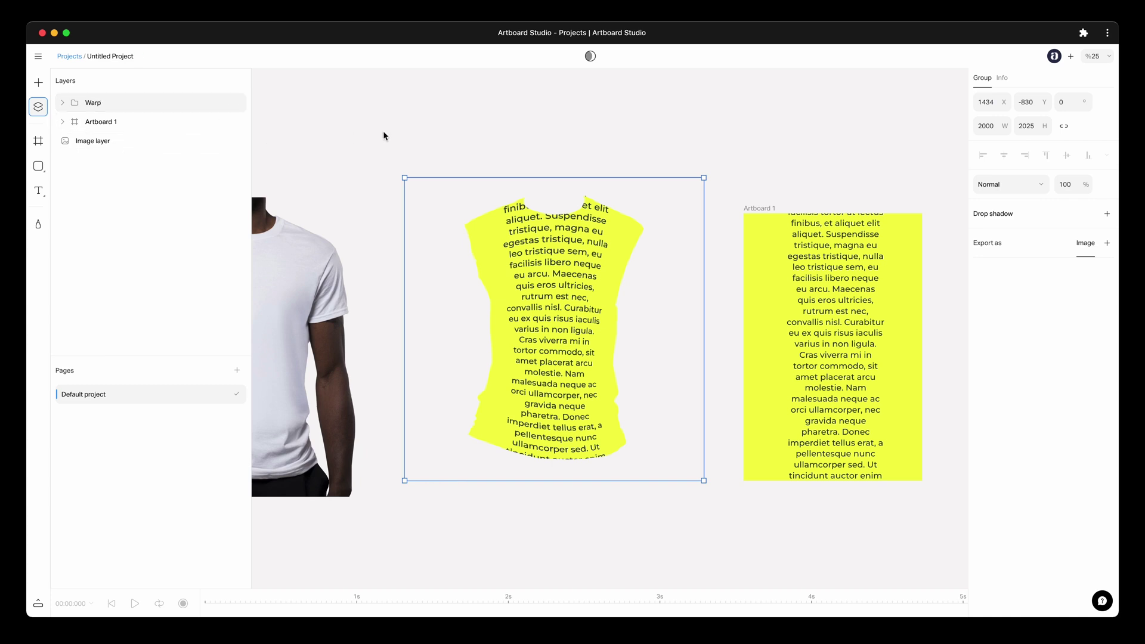
Step: Move the masked Warp group onto the T-shirt photo at X -629, Y -698 so it lines up with the shirt
left_click(34, 115)
scroll(652, 212, "left", 5)
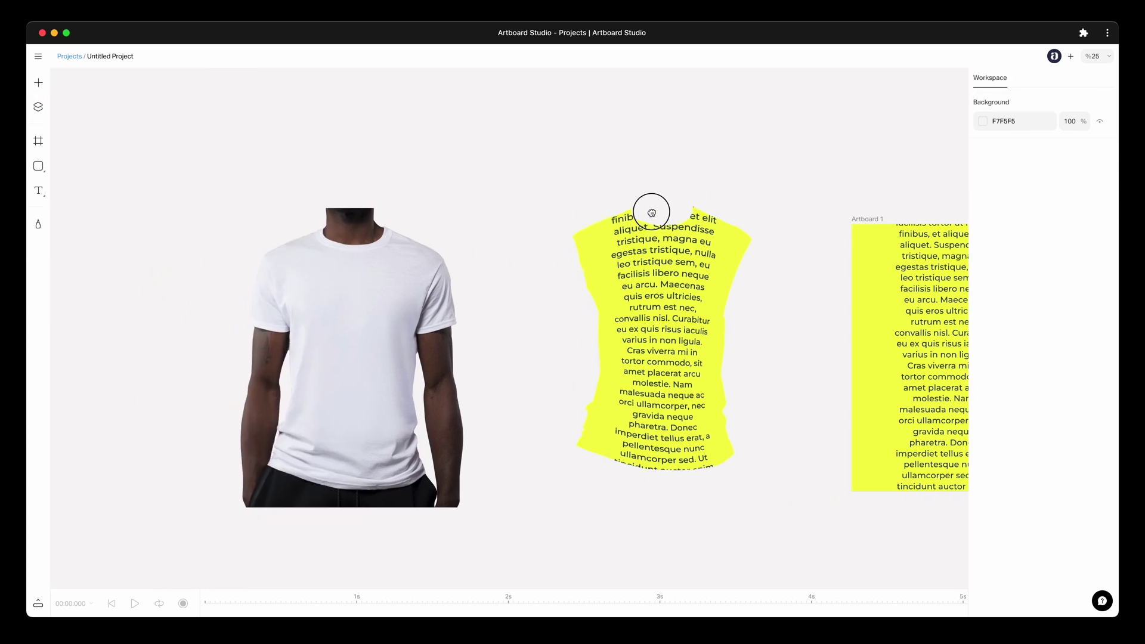
left_click_drag(685, 248, 402, 275)
left_click(615, 350)
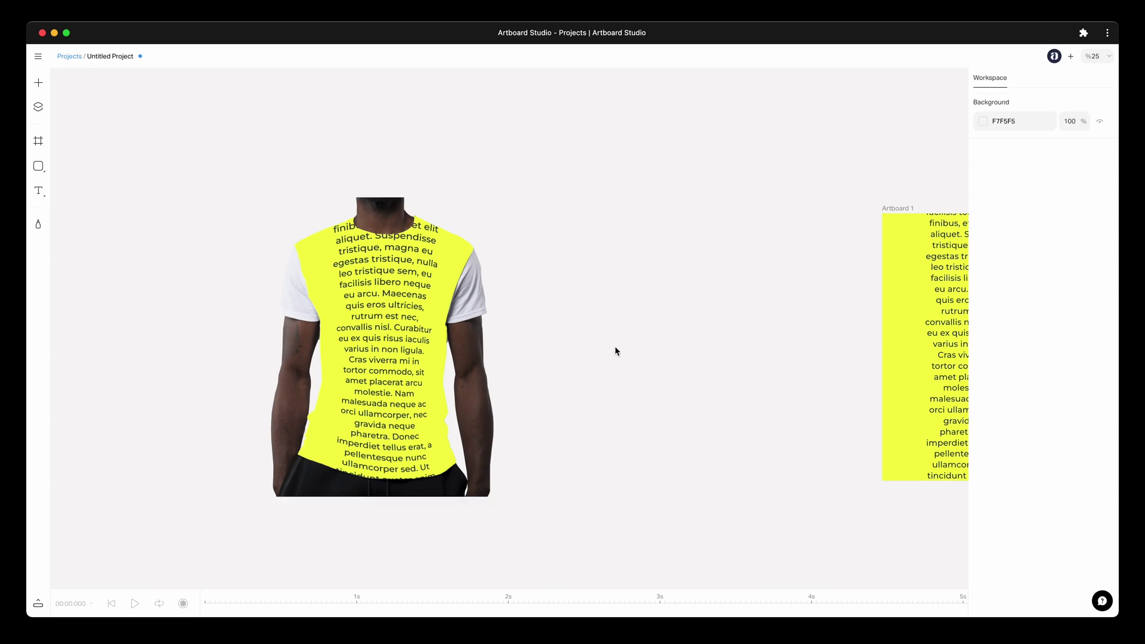
Step: Set the Warp group's blend mode to Multiply so the shirt's folds show through the design
scroll(464, 273, "up", 5)
scroll(464, 273, "down", 5)
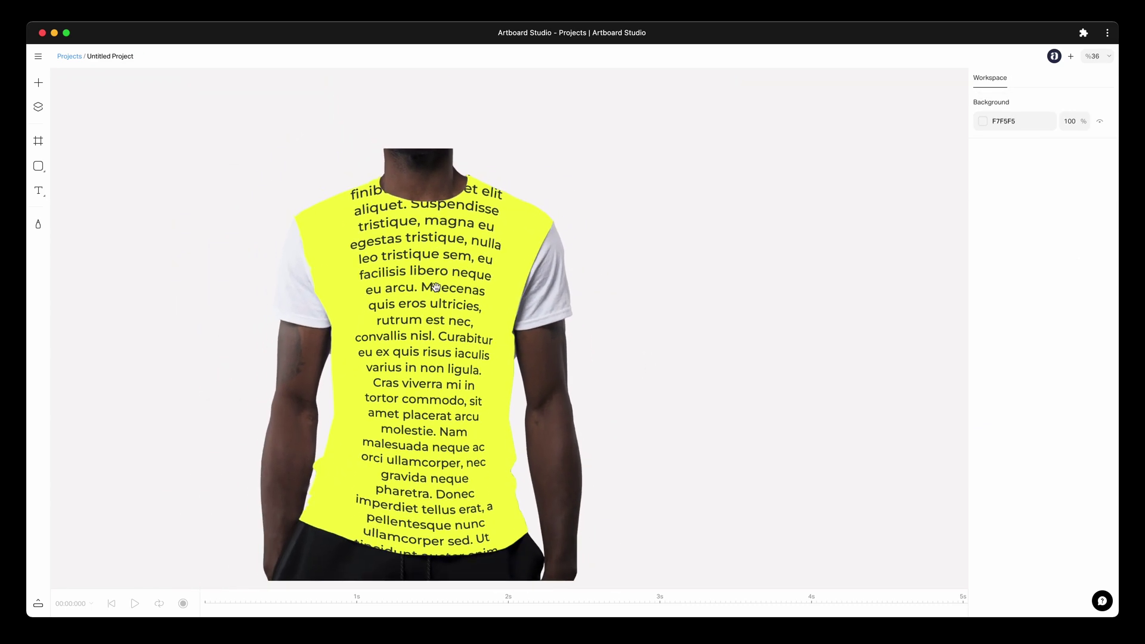
left_click(508, 256)
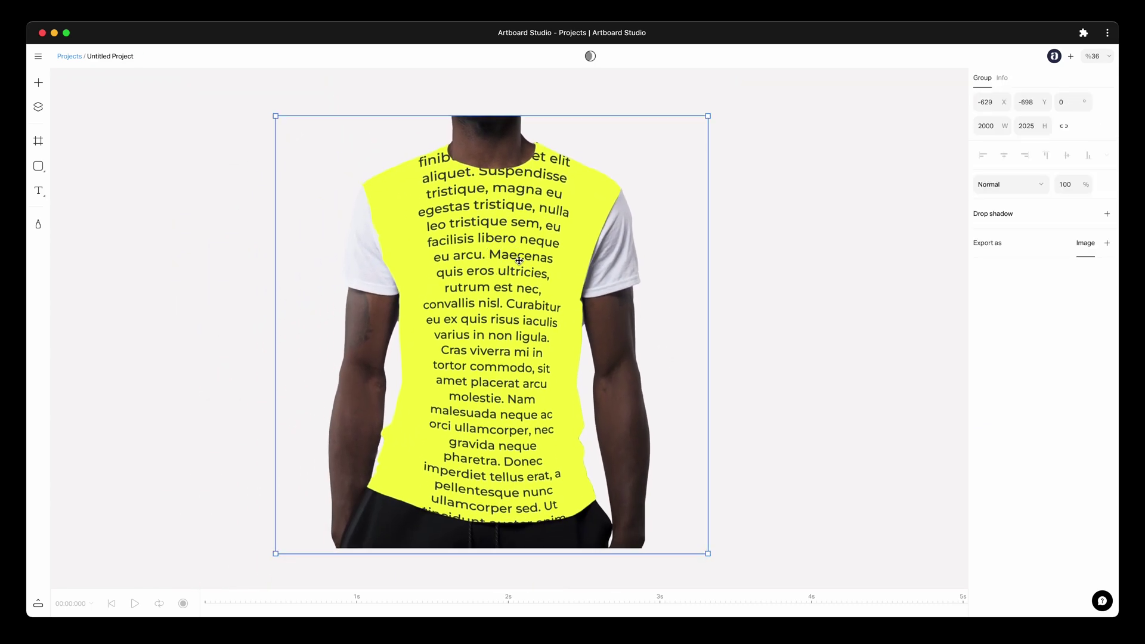
left_click(995, 187)
left_click(993, 230)
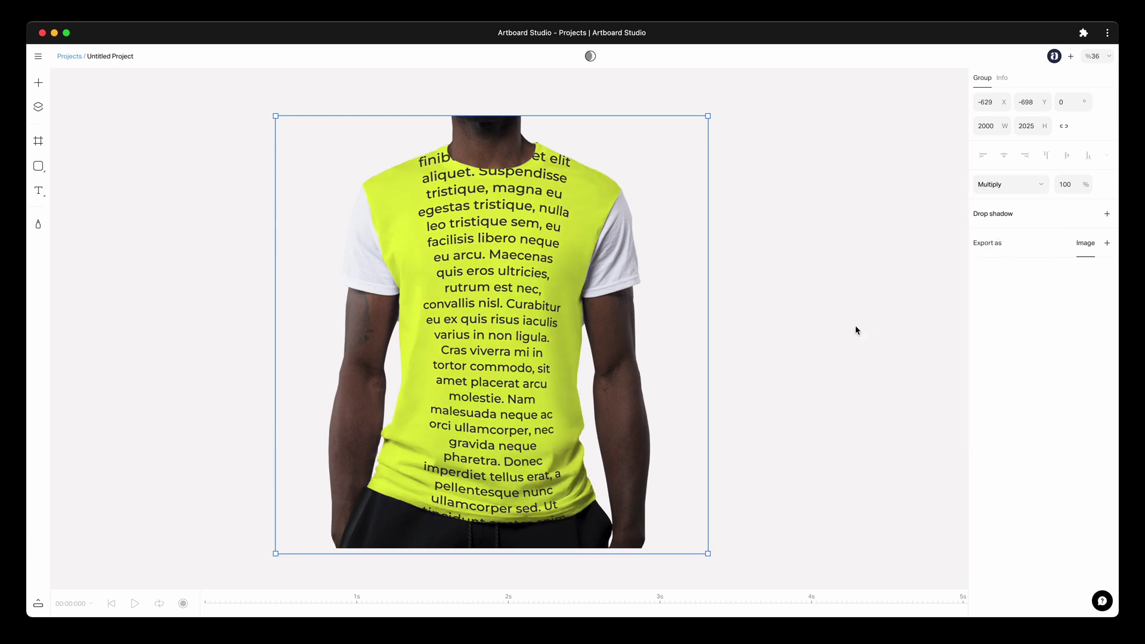
Step: Move Artboard 1 beside the shirt at X 1615, Y -579 and delete its text box
scroll(732, 319, "down", 3)
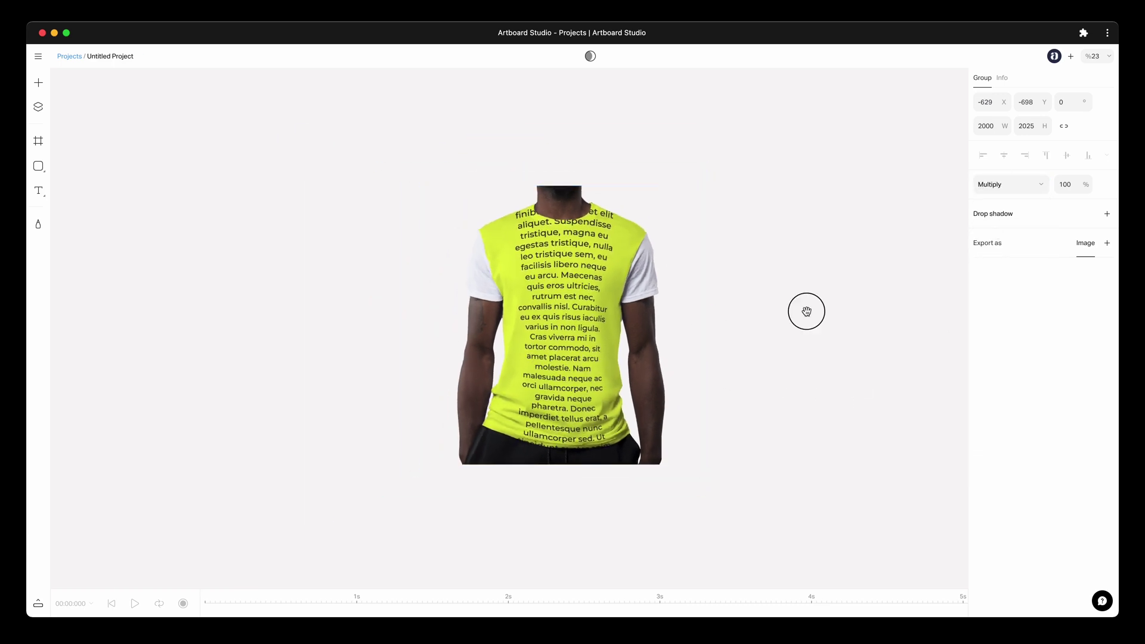
scroll(624, 310, "right", 3)
scroll(793, 224, "down", 2)
left_click(793, 224)
left_click_drag(851, 219, 615, 215)
left_click(675, 265)
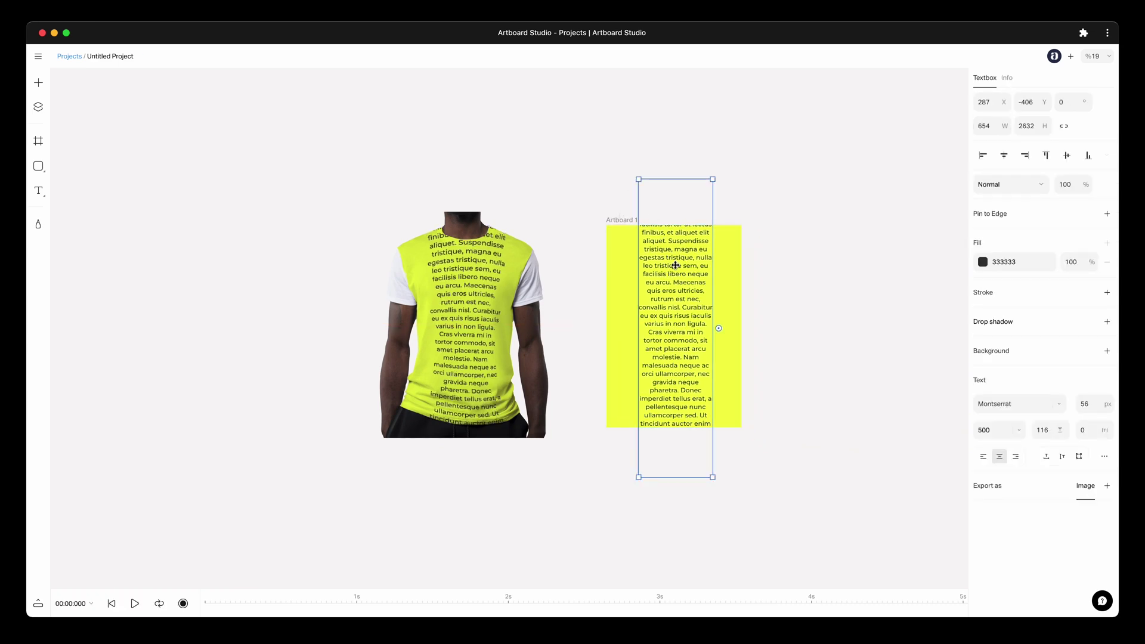
key("Delete")
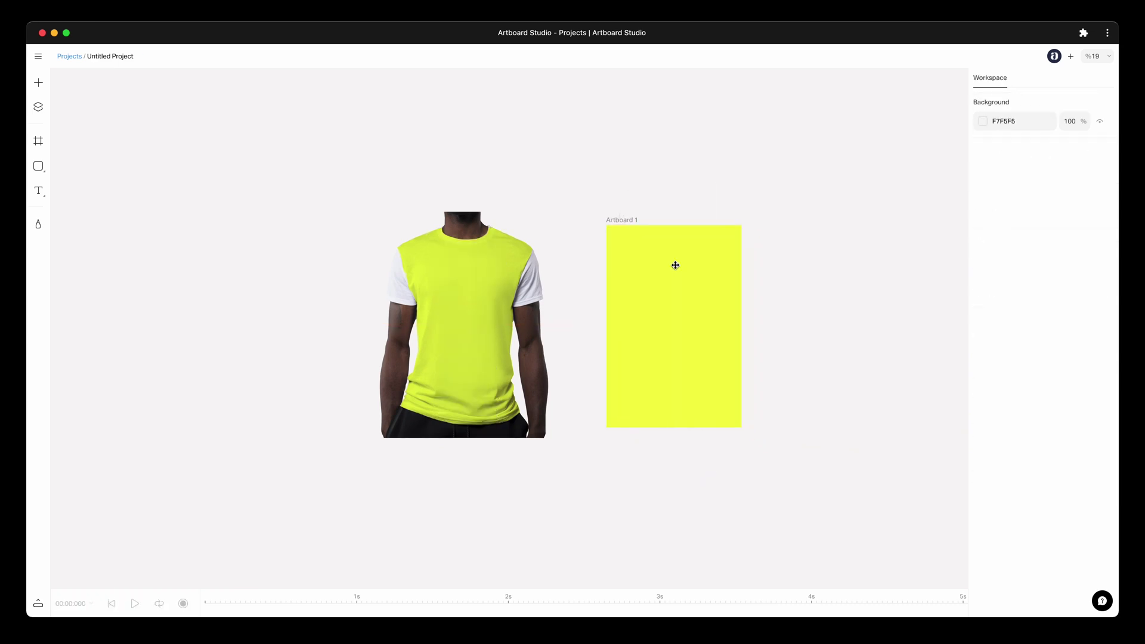
Step: Draw a star about 795 by 795 on Artboard 1 and place it at X 199, Y 327
left_click(632, 218)
left_click(39, 168)
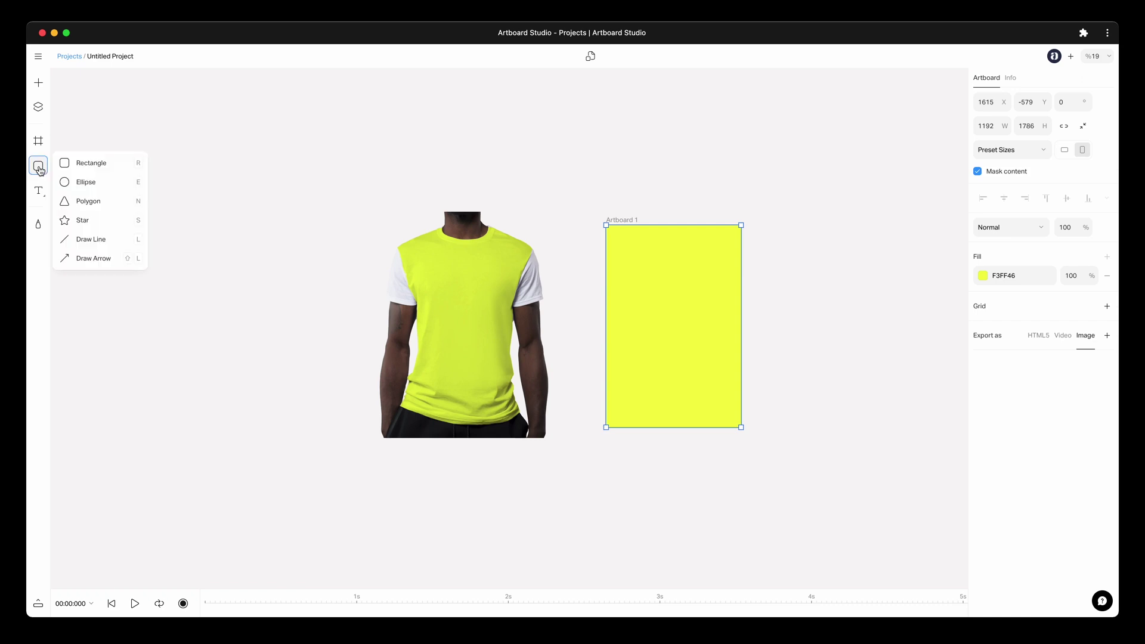
left_click(87, 220)
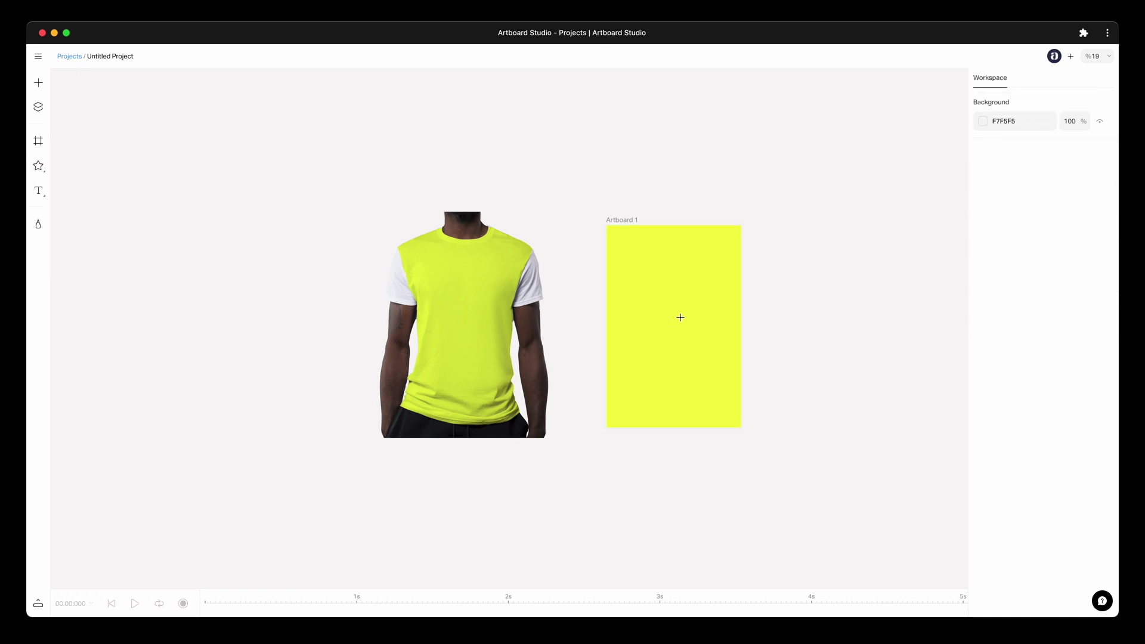
mouse_move(708, 286)
left_mouse_down()
mouse_move(767, 242)
mouse_move(769, 223)
left_mouse_up()
mouse_move(726, 261)
left_mouse_down()
mouse_move(677, 327)
mouse_move(675, 308)
left_mouse_up()
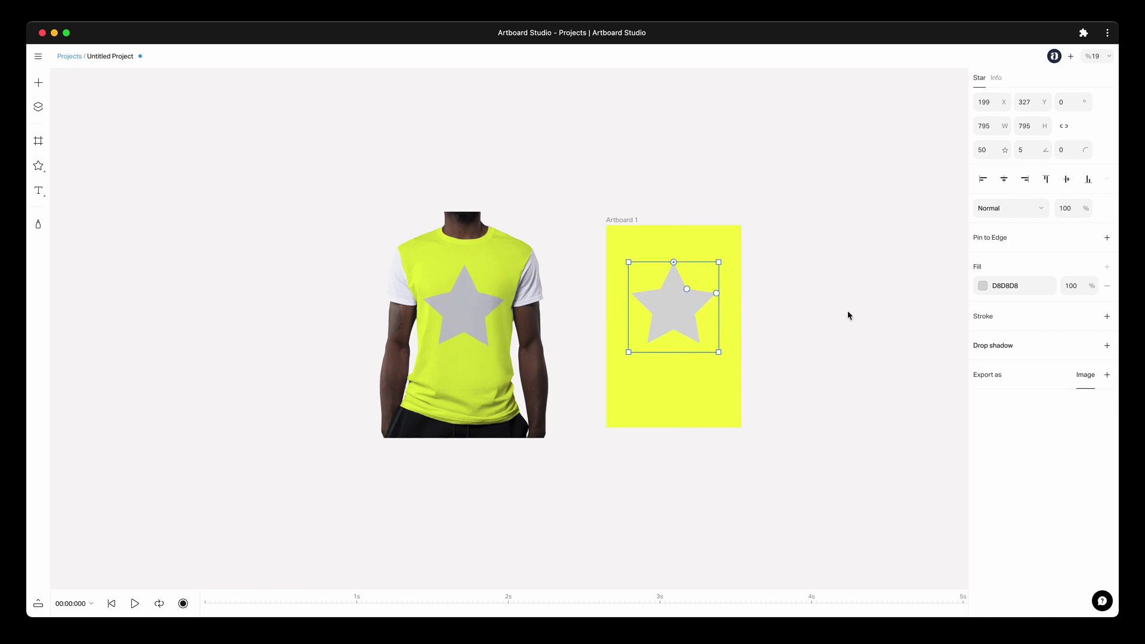
Step: Change the star's fill to solid magenta EE00FF
left_click(983, 287)
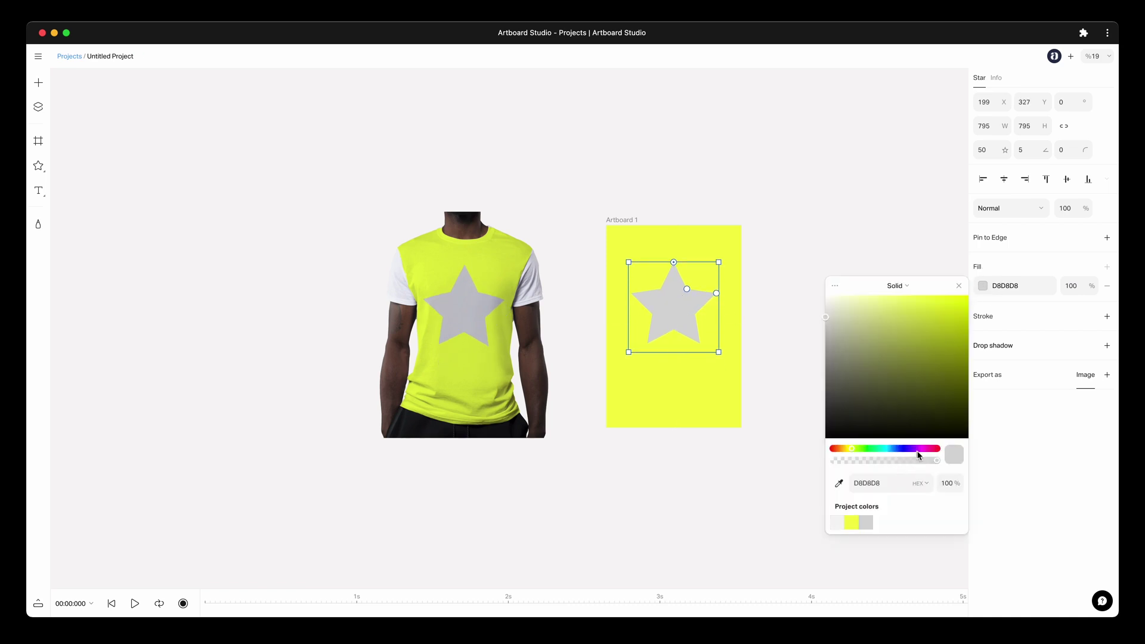
left_click(917, 451)
left_click_drag(906, 357, 951, 307)
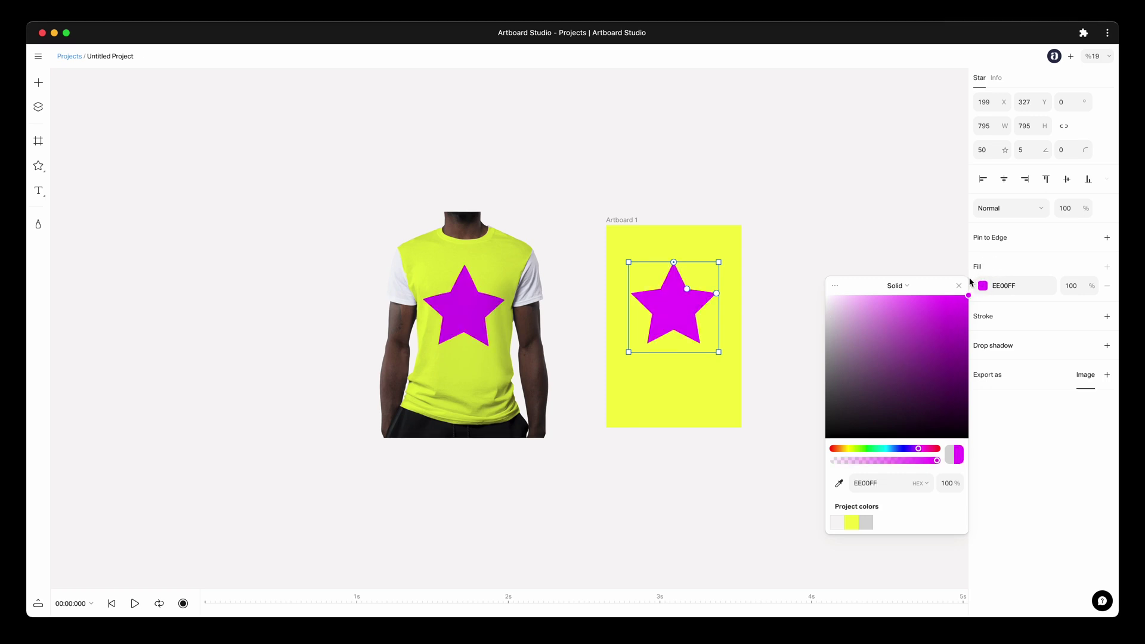
left_click(902, 289)
Step: Remove the yellow fill from Artboard 1
left_click(626, 220)
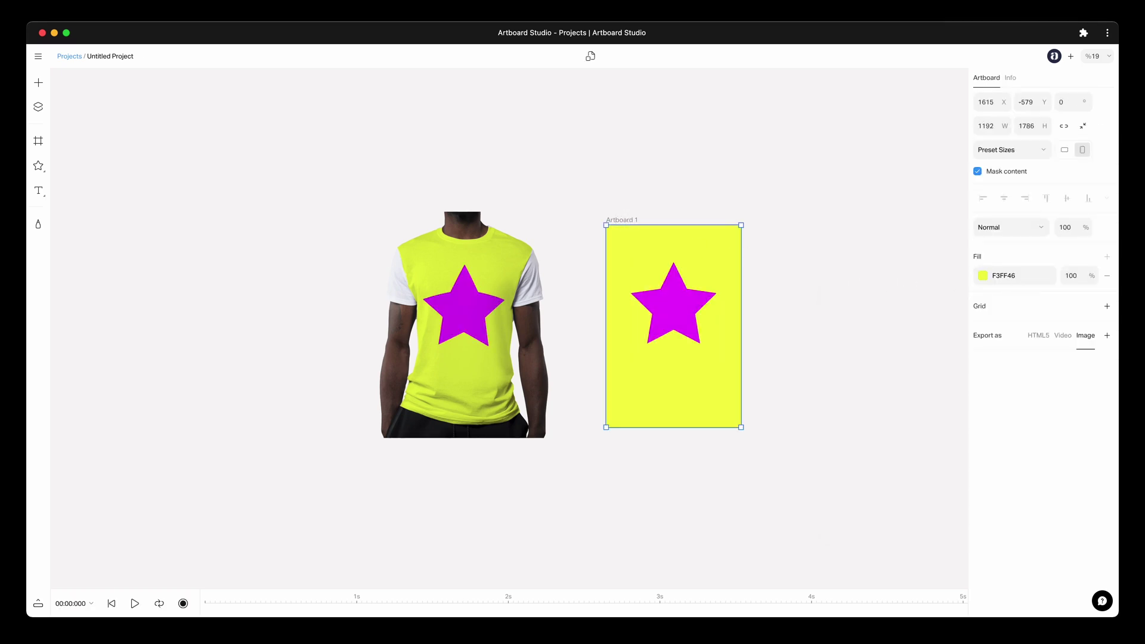
left_click(1107, 279)
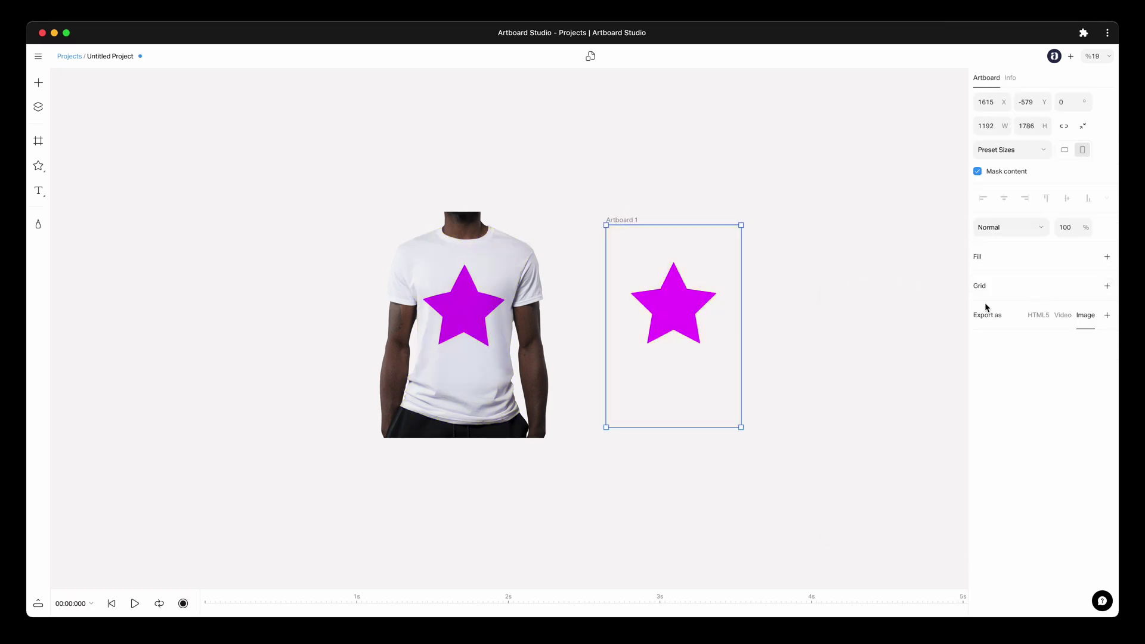
left_click(860, 314)
Step: Try the Color Burn and Lighten blend modes on the masked design group over the shirt
left_click(454, 300)
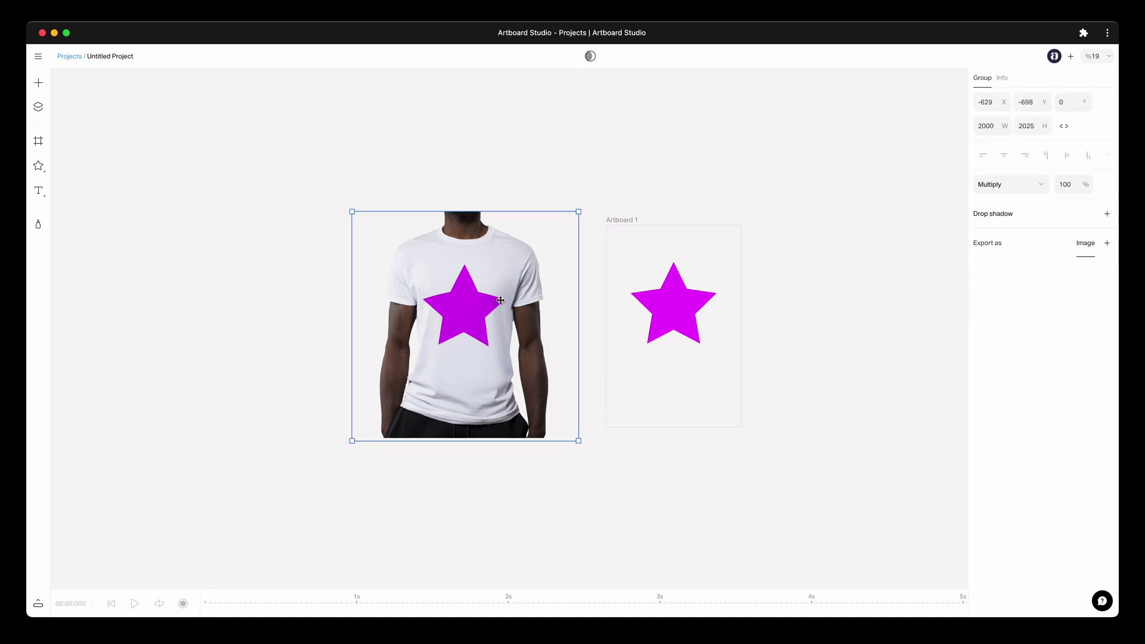
left_click(1007, 191)
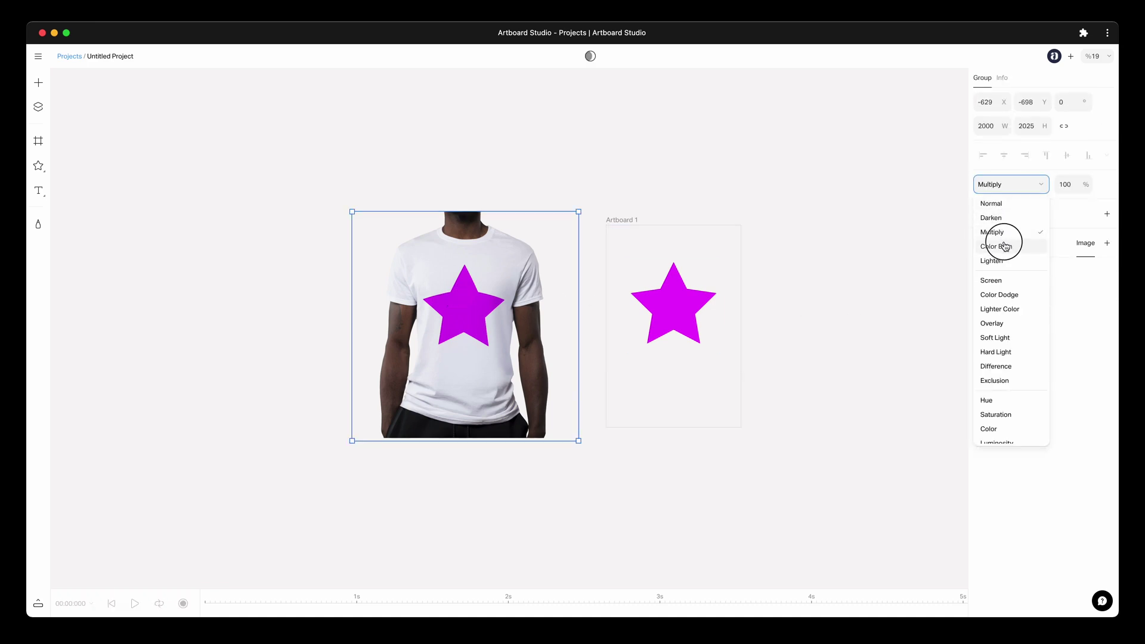
left_click(1005, 246)
left_click(1009, 190)
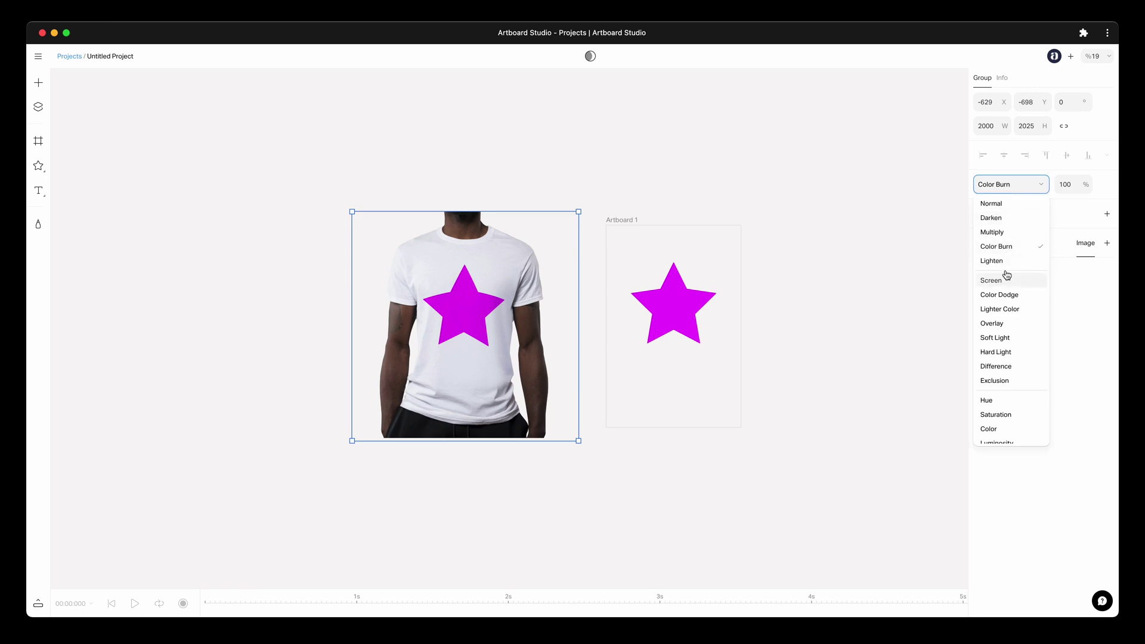
left_click(1005, 263)
Step: Add the blue patterned shape with the white opening from the Marketplace's Abstraction pack to Artboard 1
left_click(39, 85)
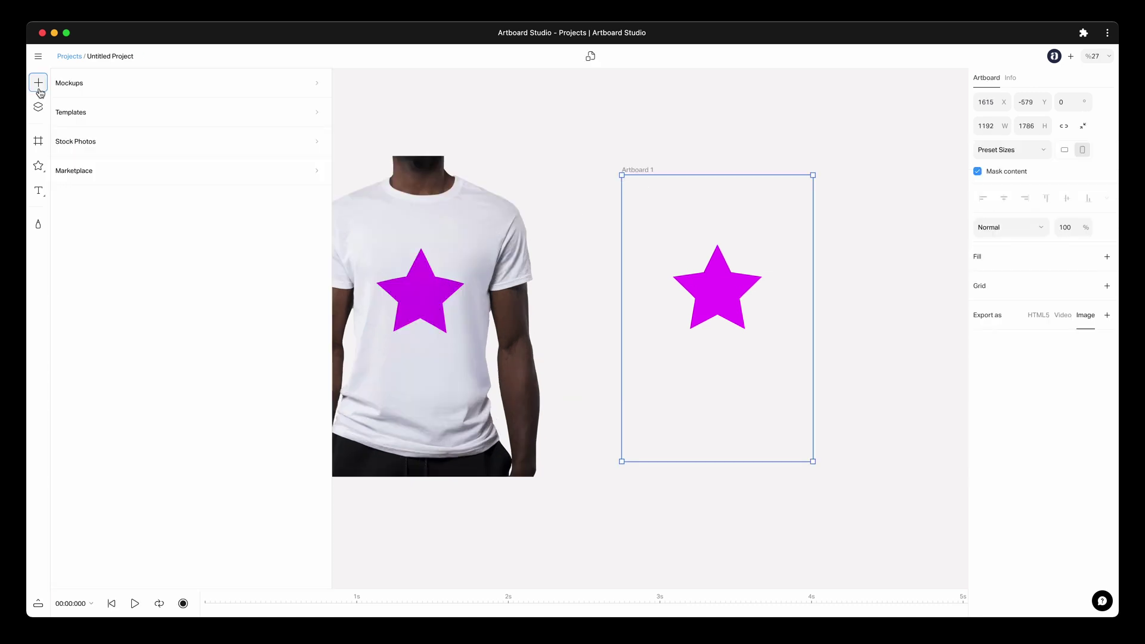
left_click(85, 170)
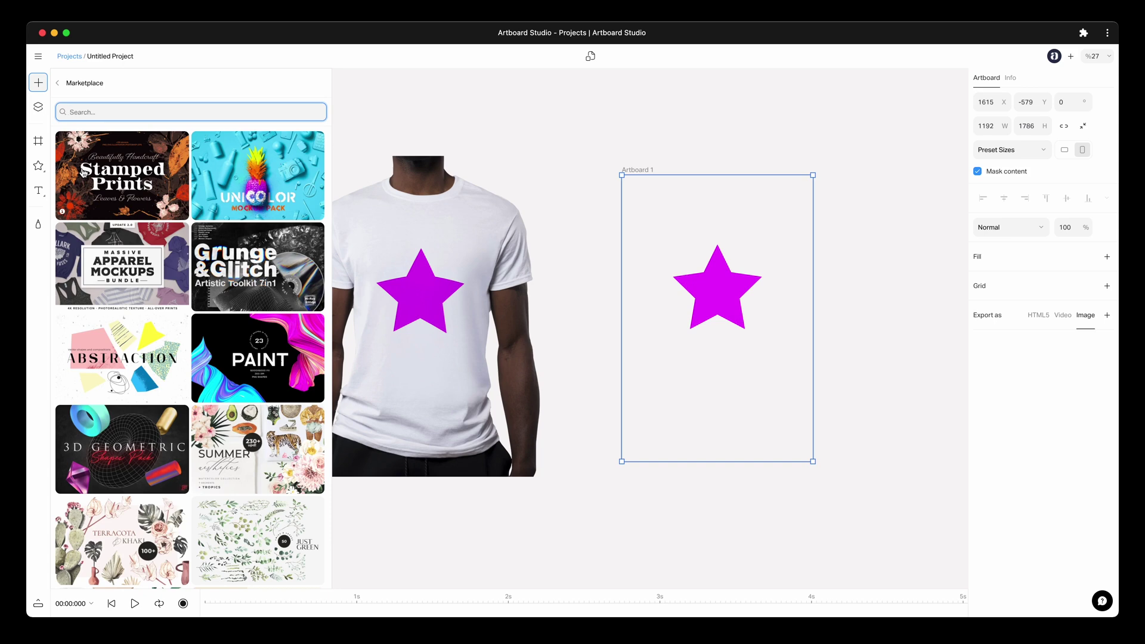
left_click(131, 362)
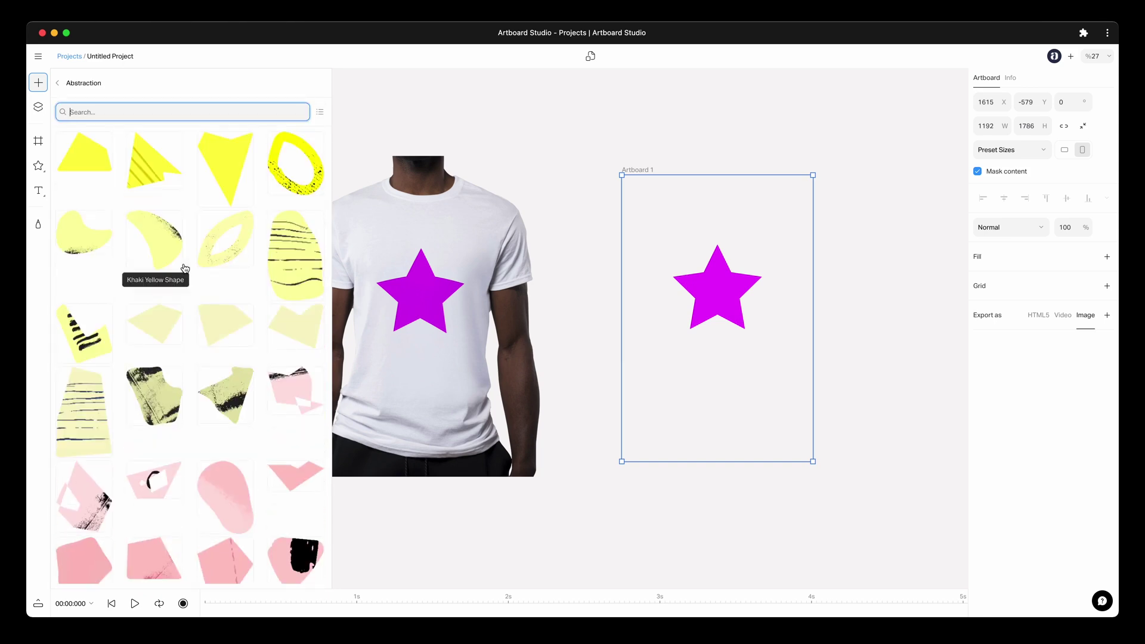
scroll(201, 425, "down", 15)
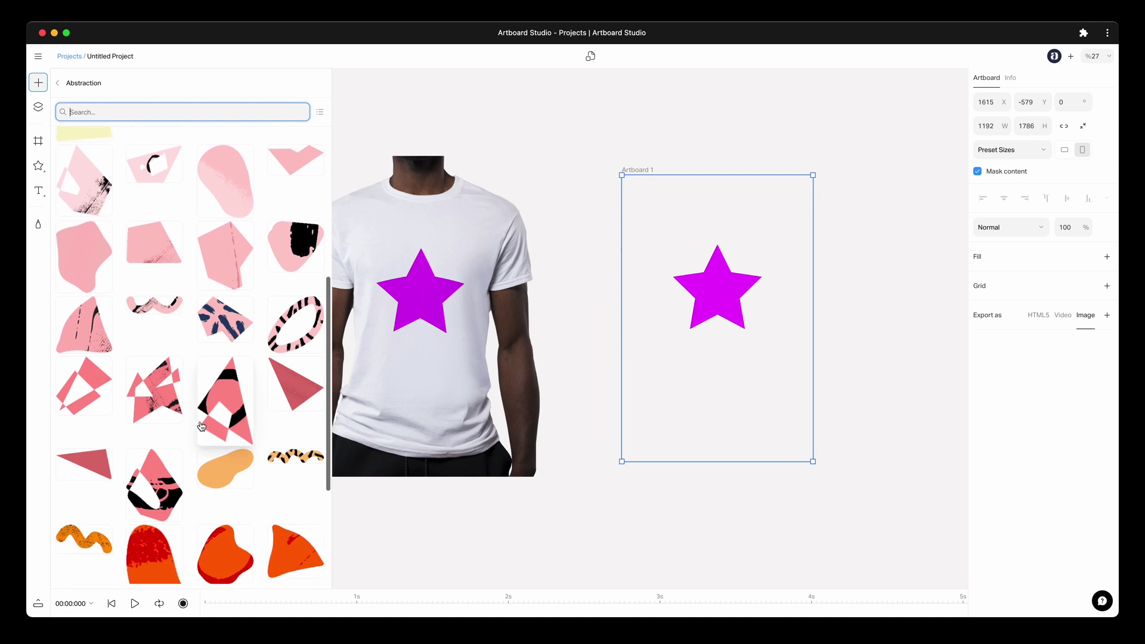
scroll(201, 425, "down", 10)
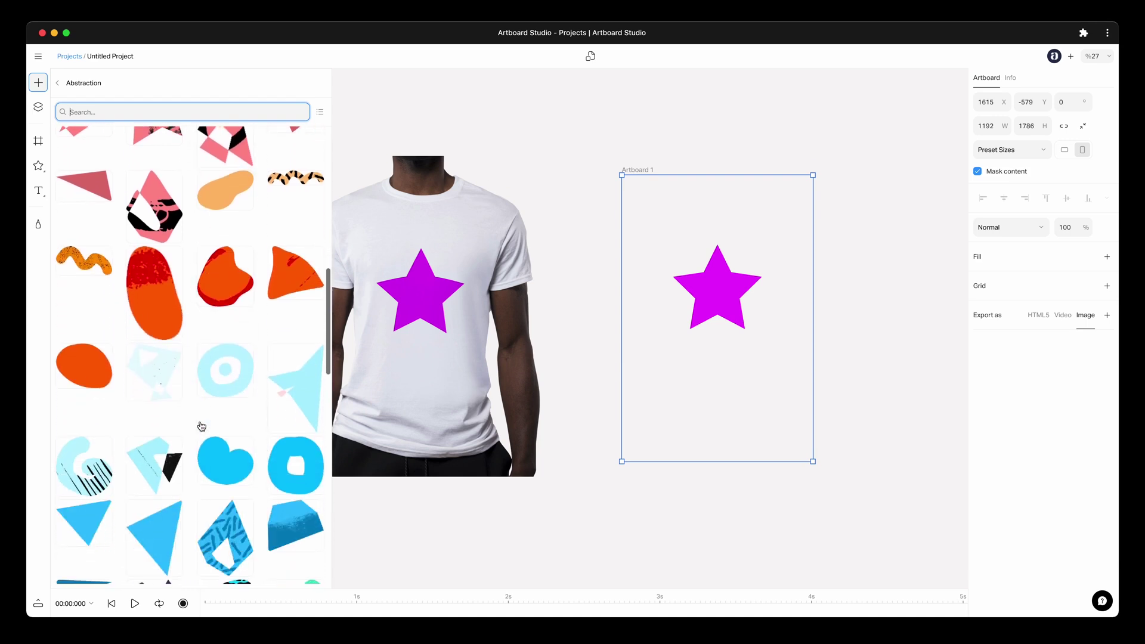
scroll(201, 426, "down", 4)
left_click(225, 343)
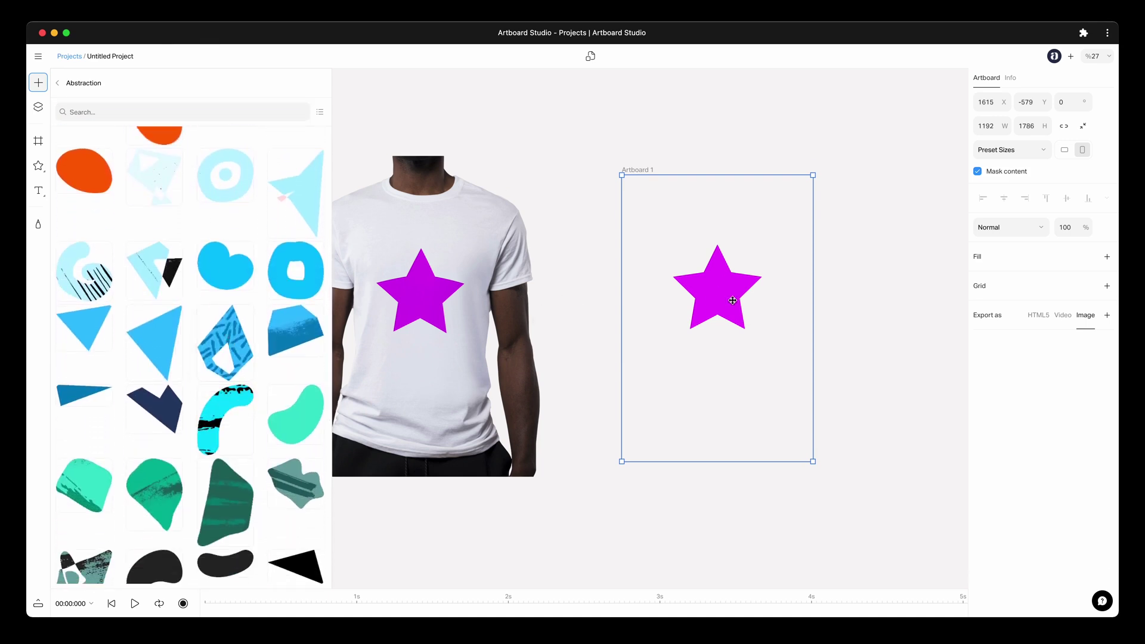
Step: Delete the magenta star and position the blue patterned shape in its place on Artboard 1
left_click(679, 275)
key("Delete")
mouse_move(729, 292)
left_mouse_down()
mouse_move(717, 287)
mouse_move(720, 306)
left_mouse_up()
mouse_move(504, 334)
left_mouse_down()
mouse_move(435, 299)
mouse_move(501, 328)
left_mouse_up()
left_click_drag(514, 308, 371, 329)
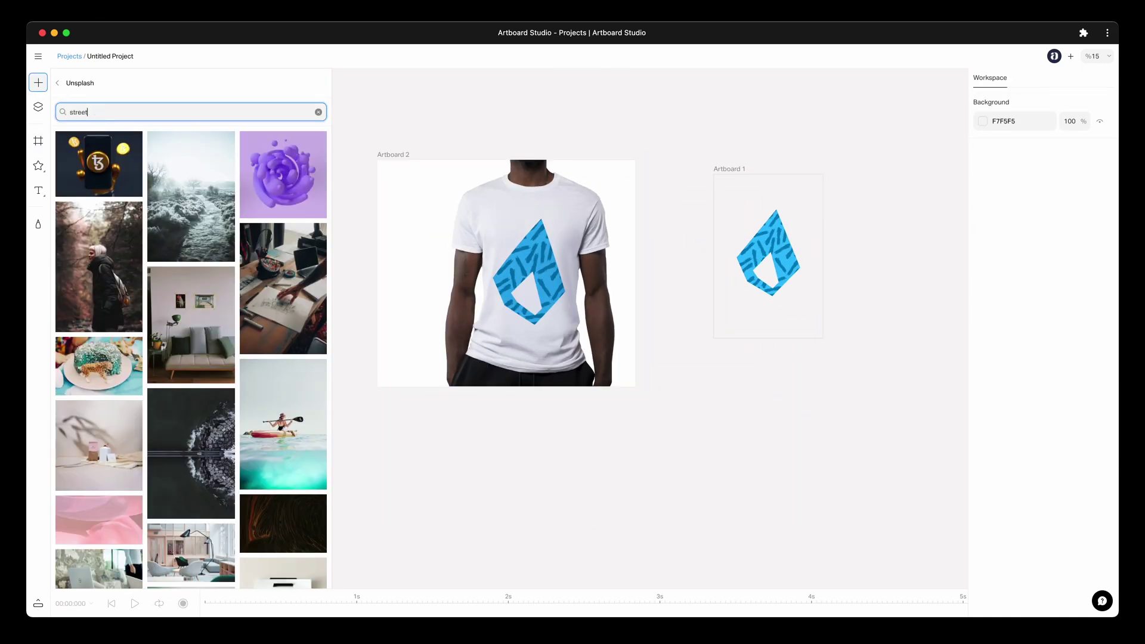
Step: Add the Unsplash photo of a paved city street behind the shirt model in Artboard 2
left_click(283, 349)
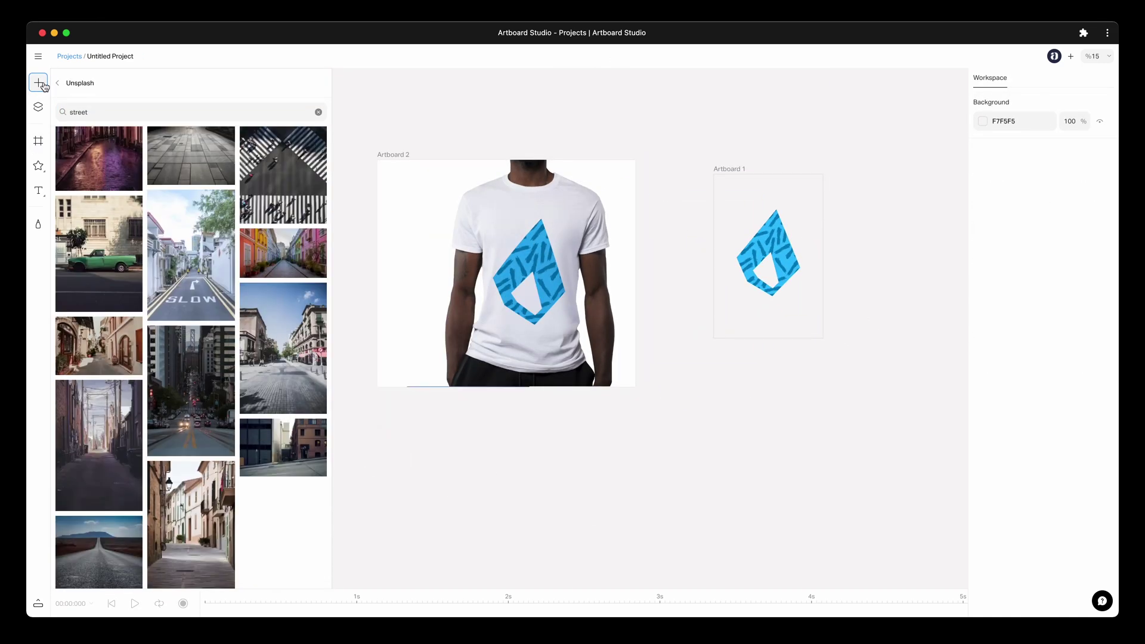
left_click(39, 83)
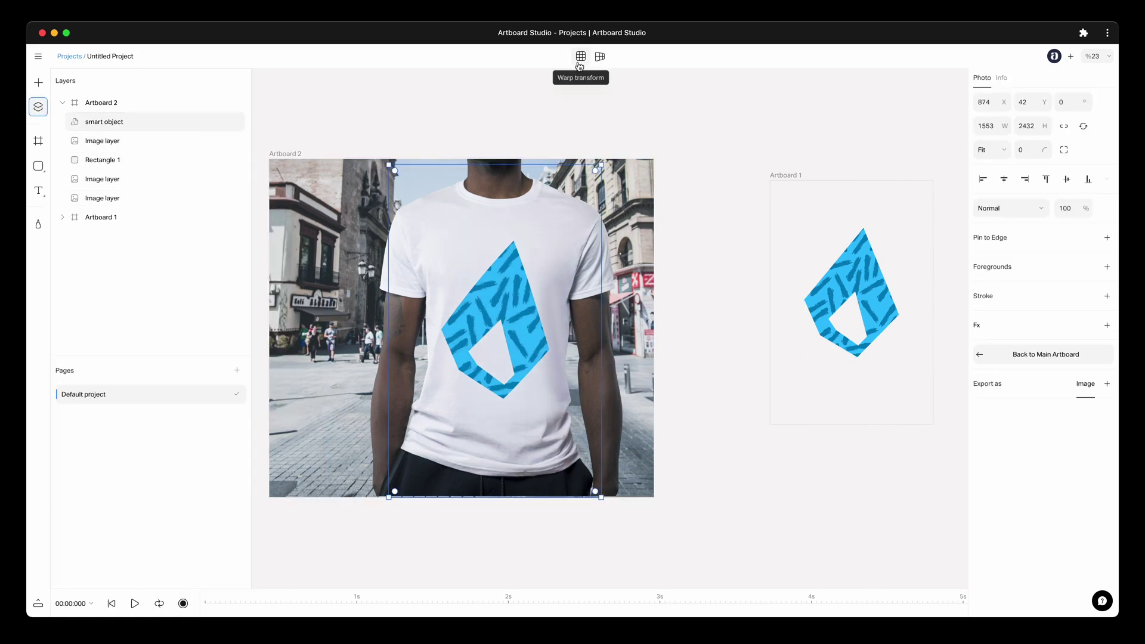
Step: Warp-transform the smart object to the shirt in Artboard 2 and combine it with the cutout image using Mask Over
left_click(579, 66)
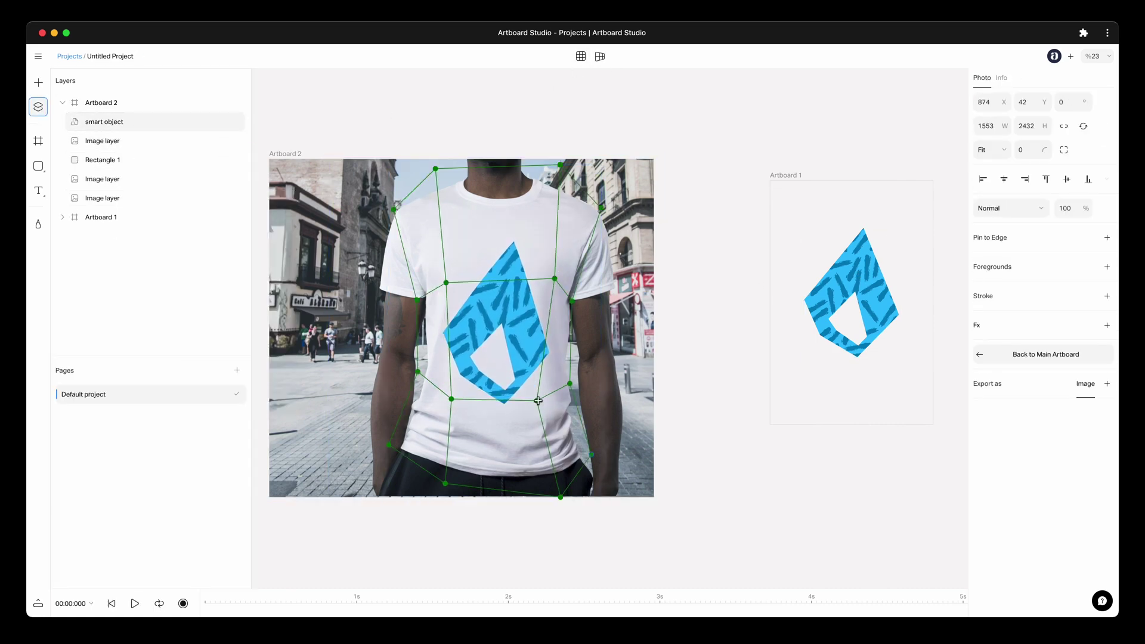
left_click(348, 133)
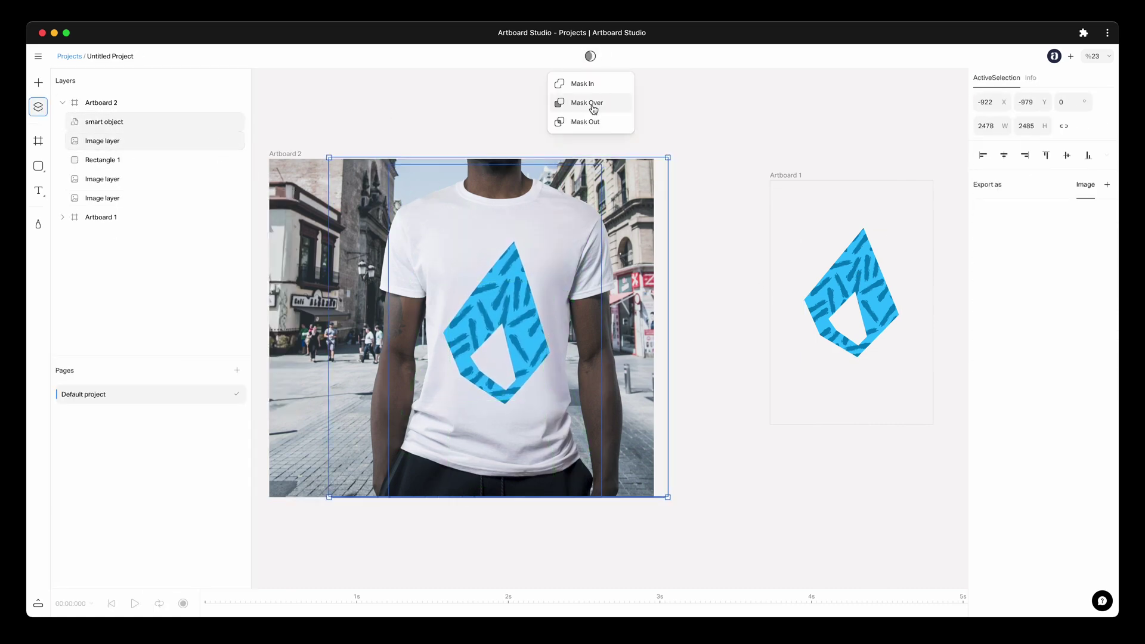
left_click(593, 106)
Step: Try the Soft Light and Overlay blend modes on the masked design group in Artboard 2
left_click(991, 184)
left_click(996, 337)
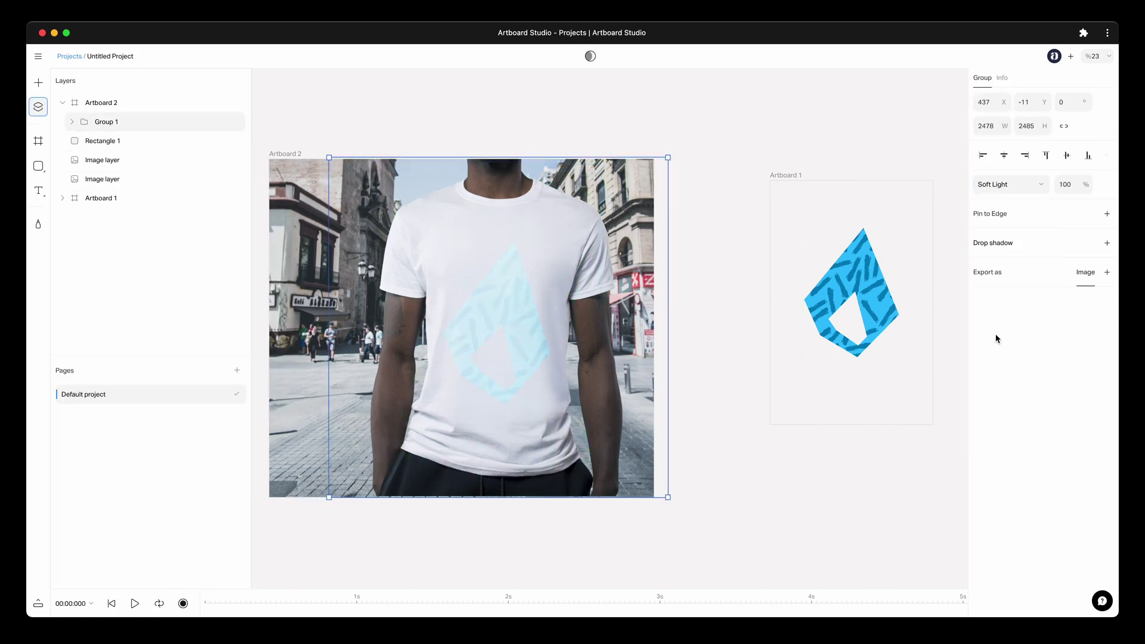
left_click(1001, 184)
left_click(1001, 322)
Step: Place the blue shape at X -213, Y -123 over Artboard 1's upper-left corner and open the Marketplace
left_click(859, 285)
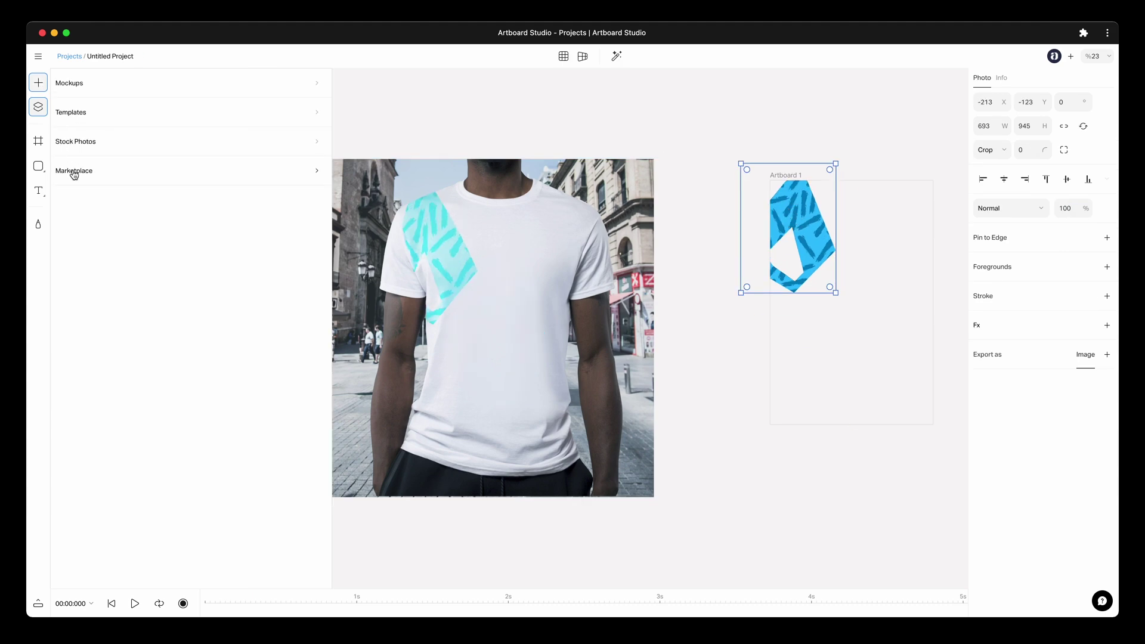
left_click(72, 171)
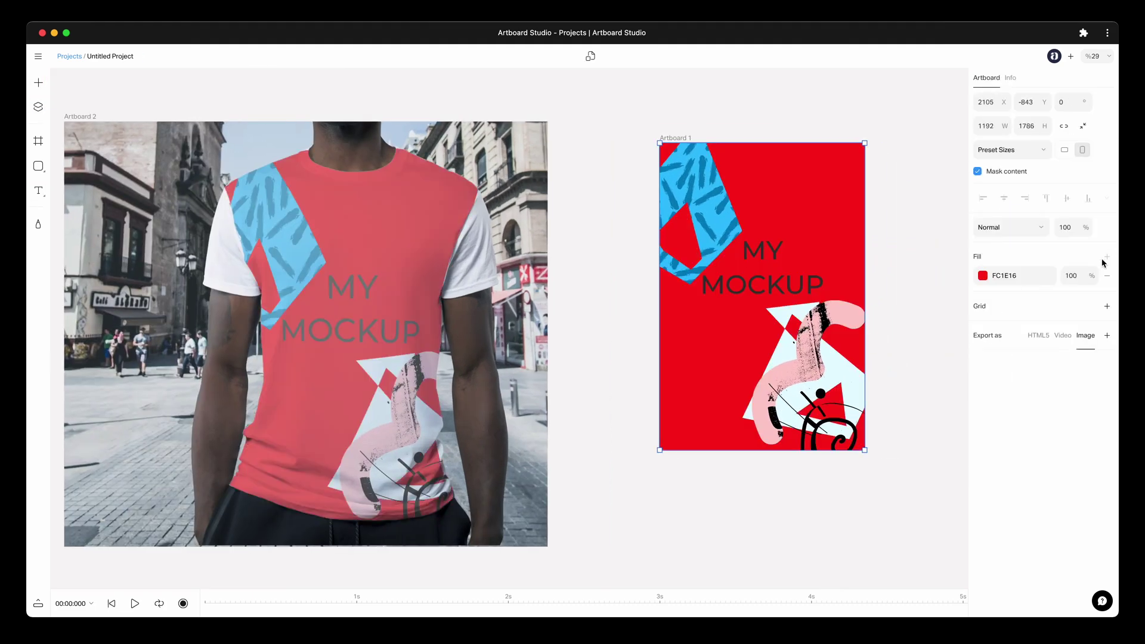
Step: Change Artboard 1's red background fill to dark blue
left_click(982, 276)
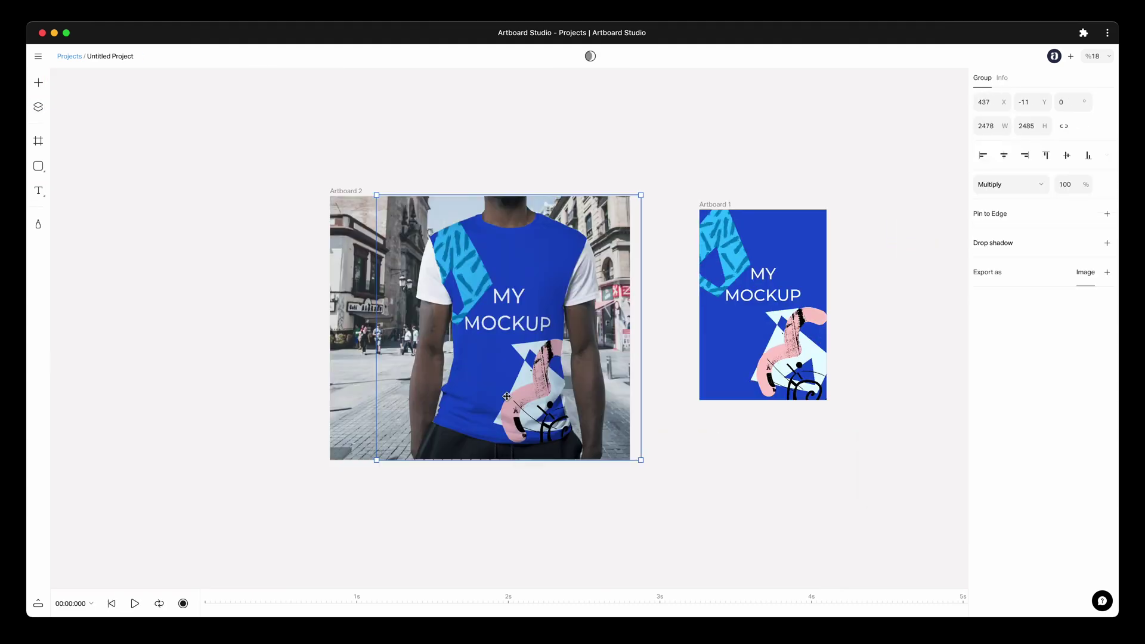
left_click(649, 427)
Step: Set the masked design group on the shirt to 90% opacity with the Color Burn blend mode
left_click(527, 346)
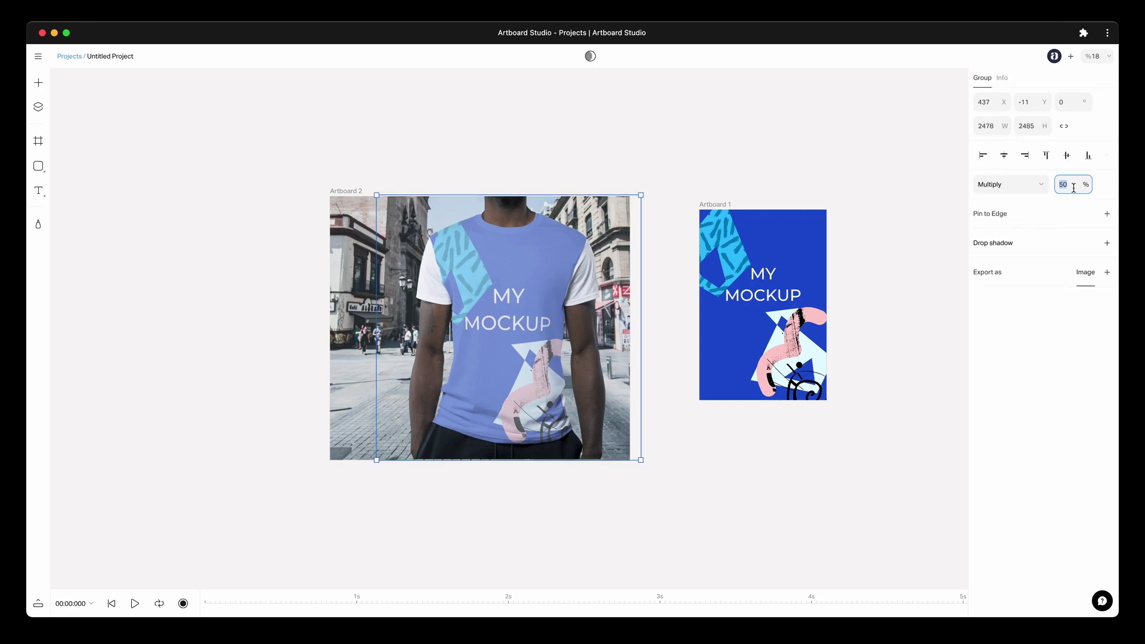
type("90")
left_click(1026, 186)
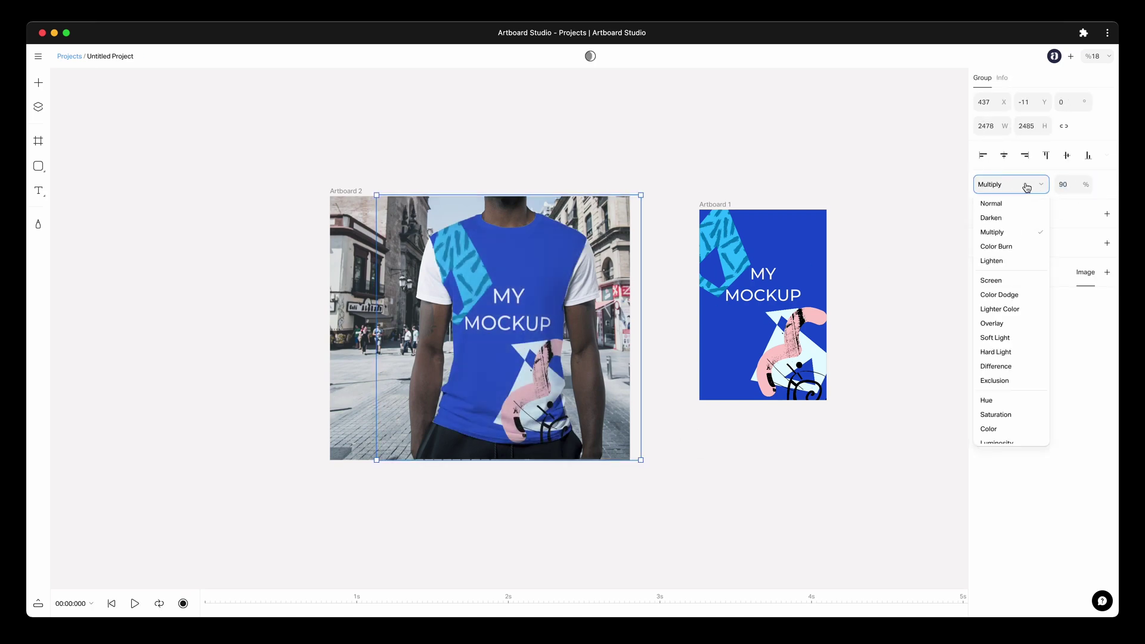
left_click(997, 247)
left_click(868, 325)
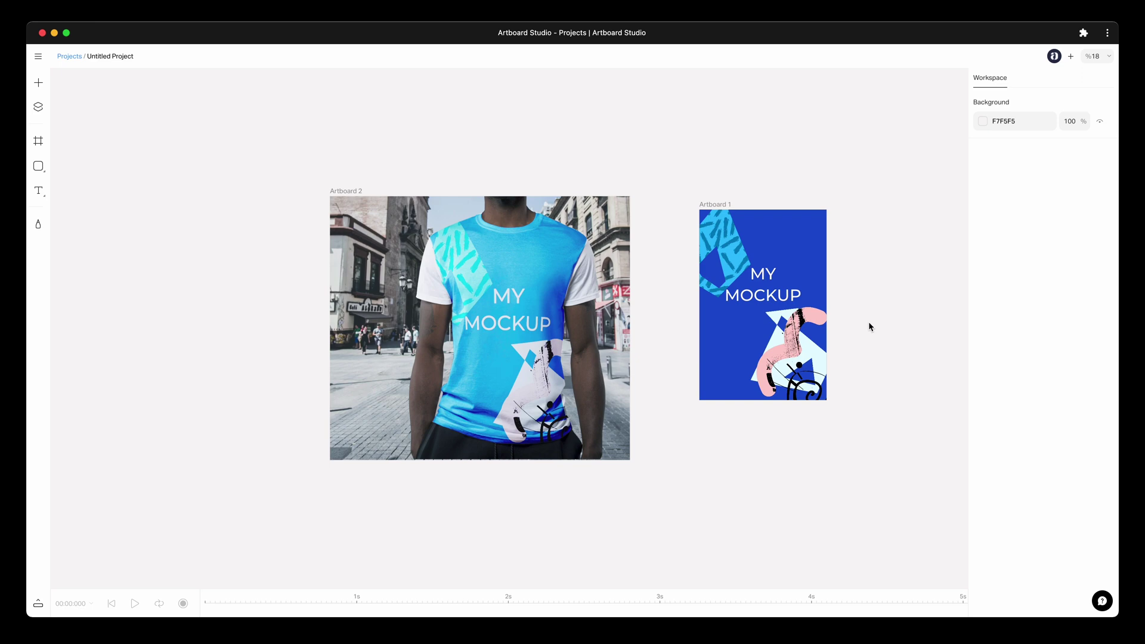
Step: Change Artboard 1's background fill to 1BA3D0
left_click(811, 262)
left_click(982, 275)
left_click(880, 438)
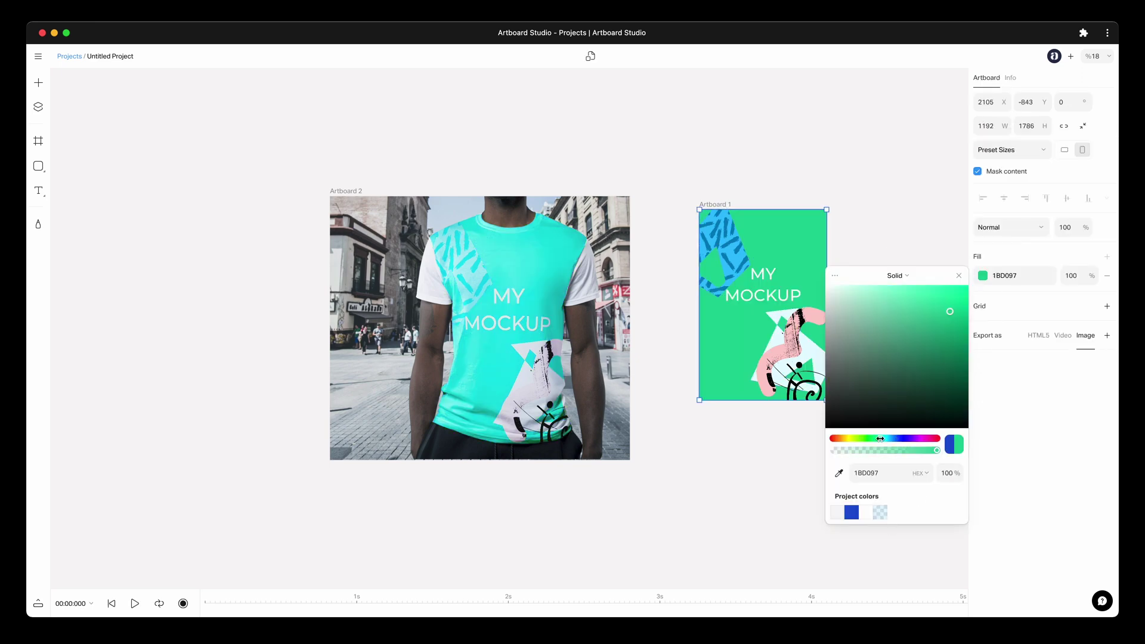
left_click_drag(873, 439, 889, 440)
left_click(958, 275)
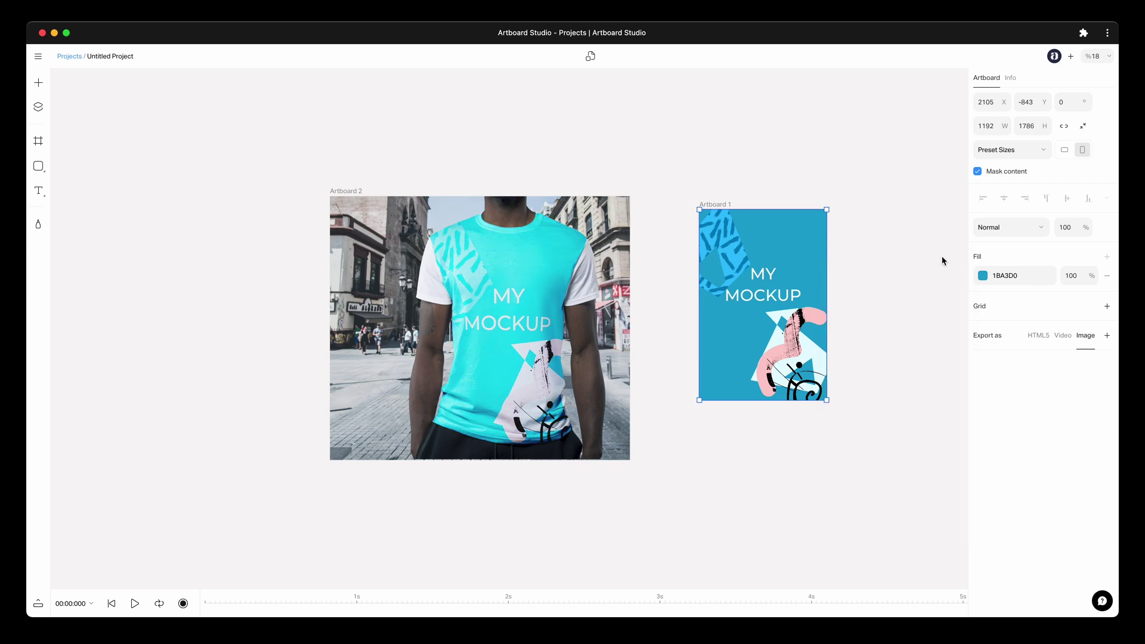
left_click(868, 277)
scroll(853, 242, "up", 1)
scroll(853, 242, "down", 2)
scroll(469, 261, "up", 5)
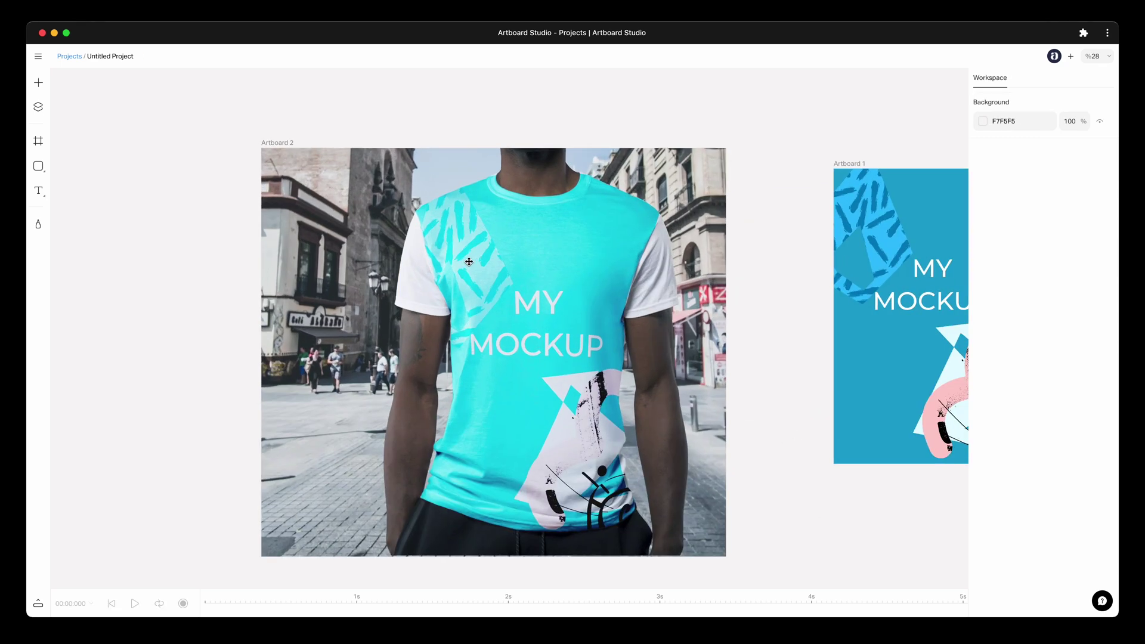